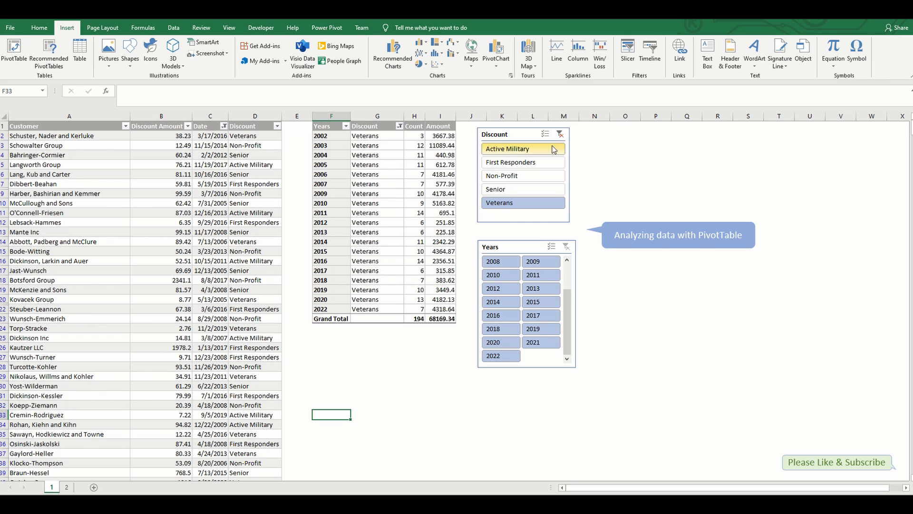
Step: Filter the PivotTable by each discount category in turn, from Active Military to Veterans, and clear the Discount slicer filter
{"action": "left_click", "coordinate": [518, 153]}
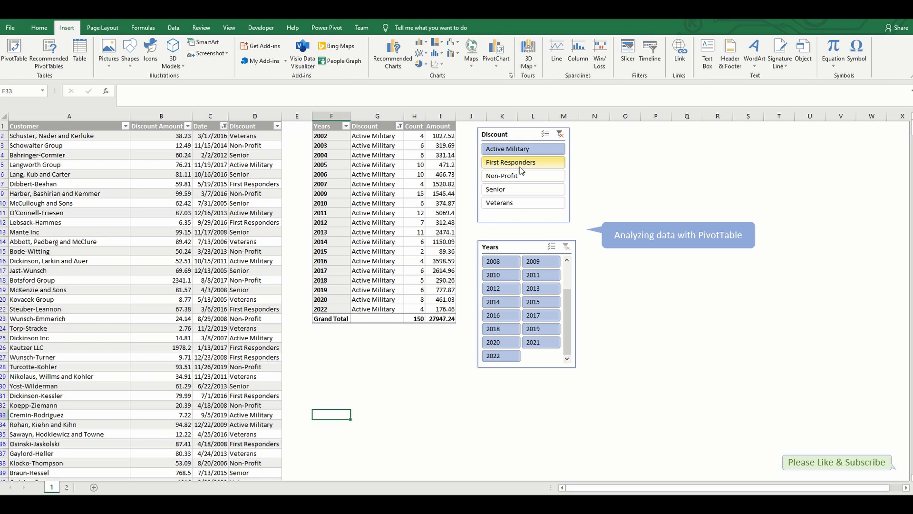
{"action": "left_click", "coordinate": [521, 162]}
{"action": "left_click", "coordinate": [523, 176]}
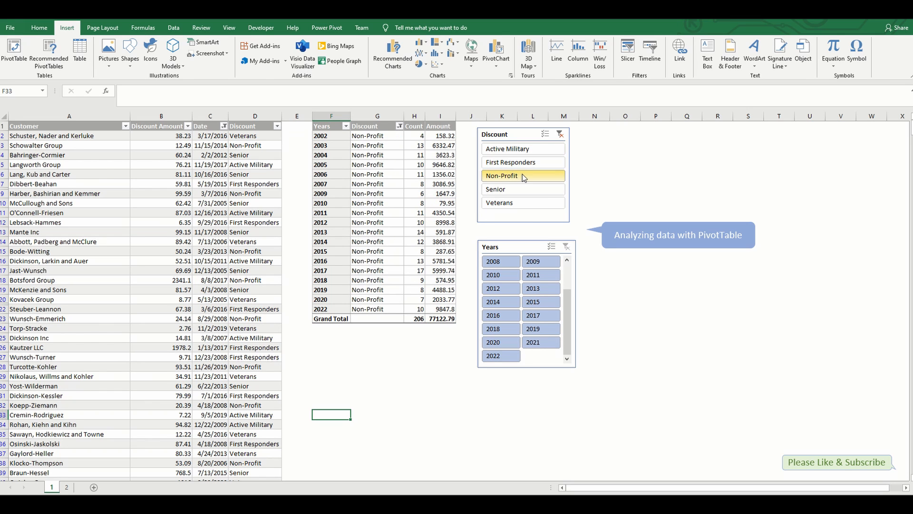
{"action": "left_click", "coordinate": [520, 189]}
{"action": "left_click", "coordinate": [520, 203]}
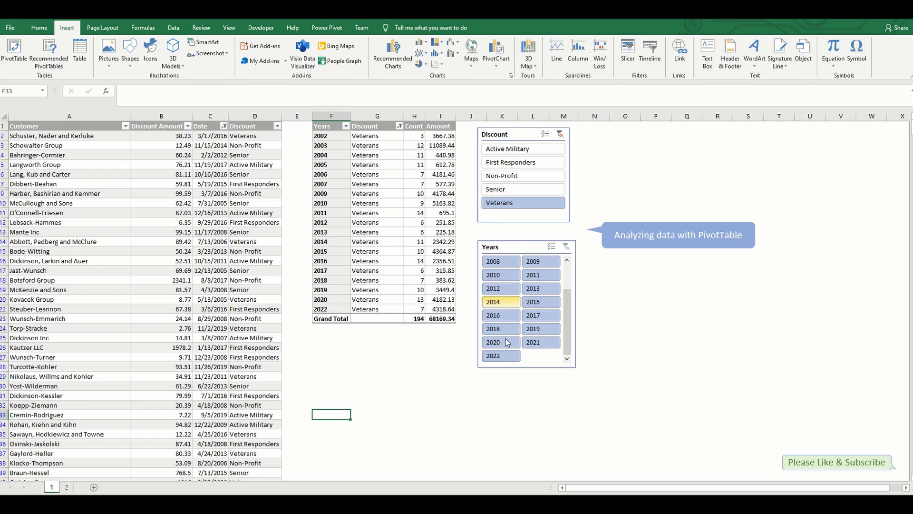
{"action": "left_click", "coordinate": [561, 135]}
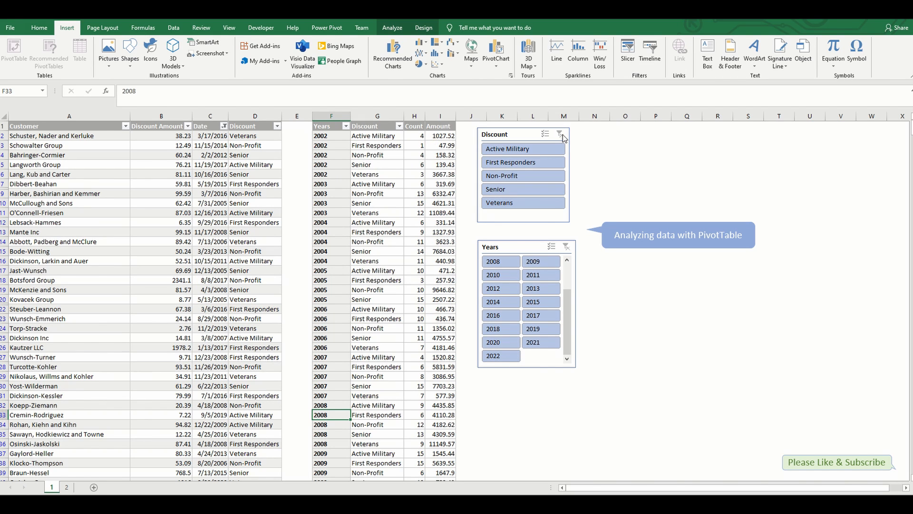
Step: Filter the PivotTable with the slicers to the Active Military and First Responders discounts for the year 2020
{"action": "left_click", "coordinate": [544, 152]}
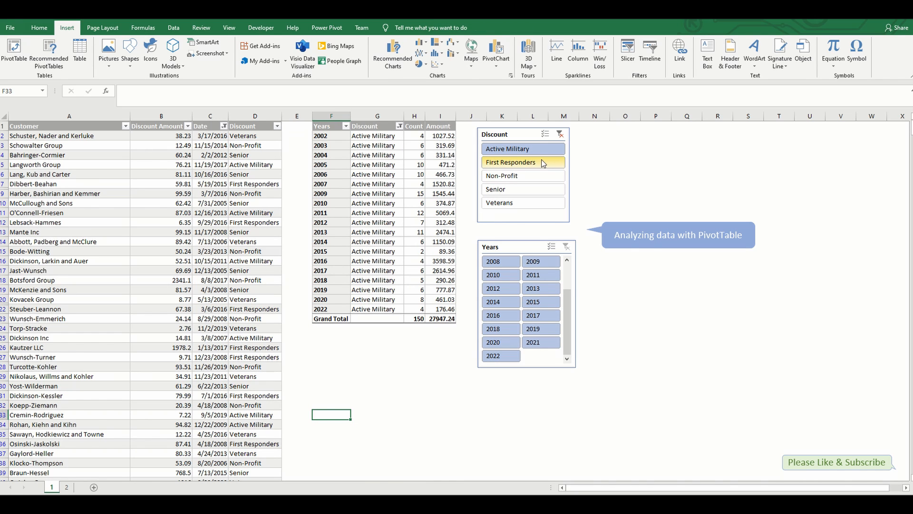
{"action": "left_click", "coordinate": [544, 163], "text": "ctrl"}
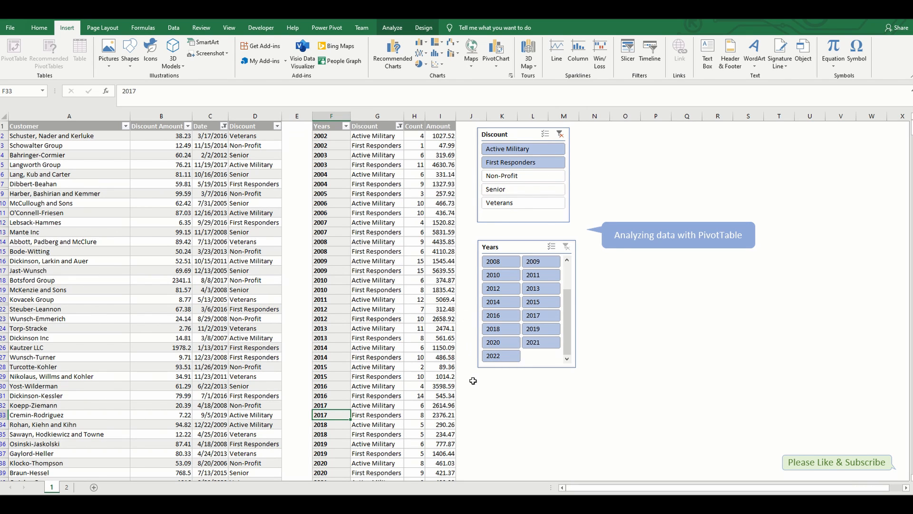
{"action": "left_click", "coordinate": [504, 343]}
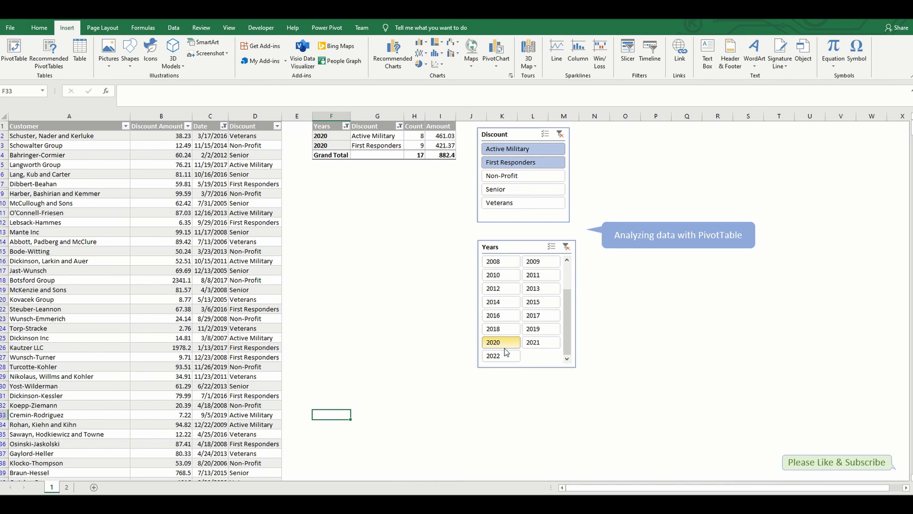
{"action": "left_click", "coordinate": [421, 158]}
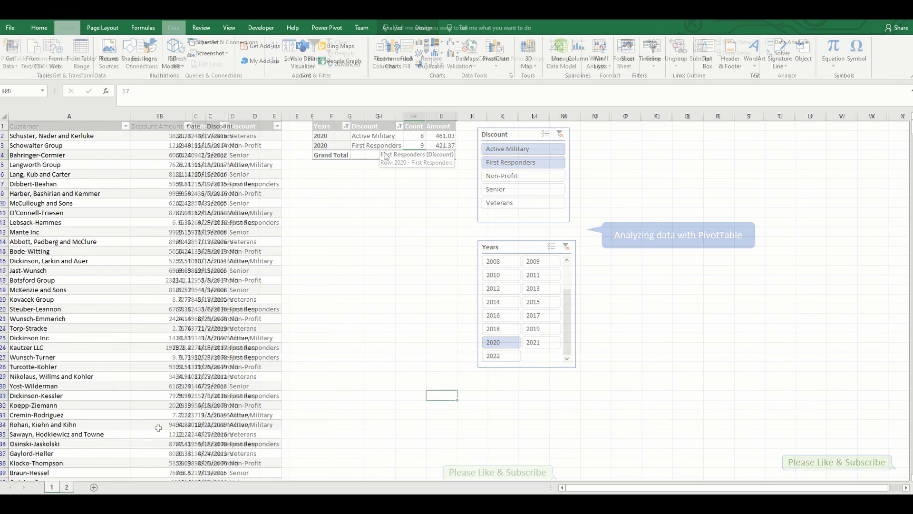
Step: Format the whole Date column in the sheet 2 data as Short Date
{"action": "left_click", "coordinate": [90, 181]}
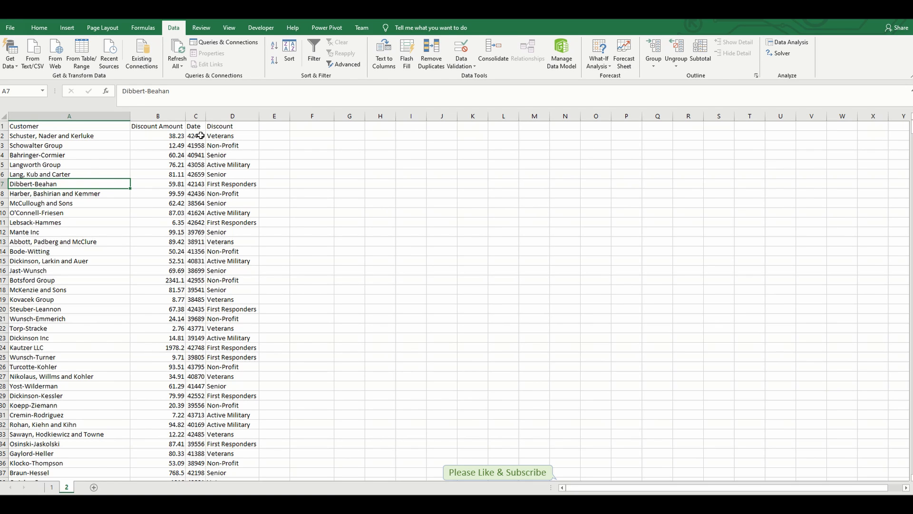
{"action": "left_click_drag", "start_coordinate": [195, 136], "coordinate": [201, 314]}
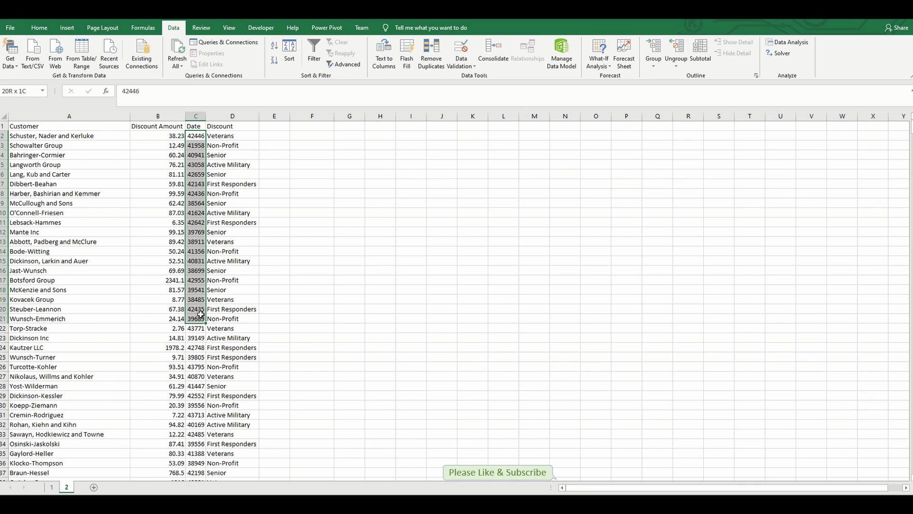
{"action": "left_click", "coordinate": [195, 117]}
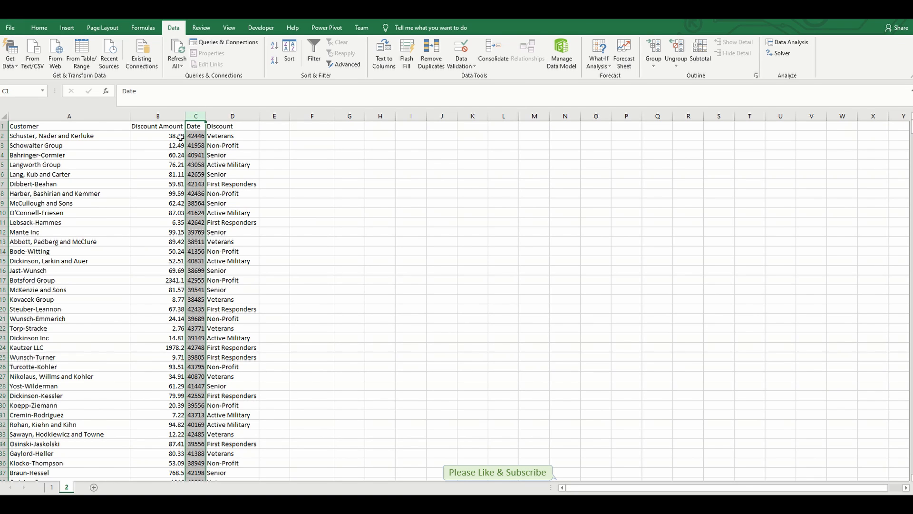
{"action": "left_click", "coordinate": [34, 29]}
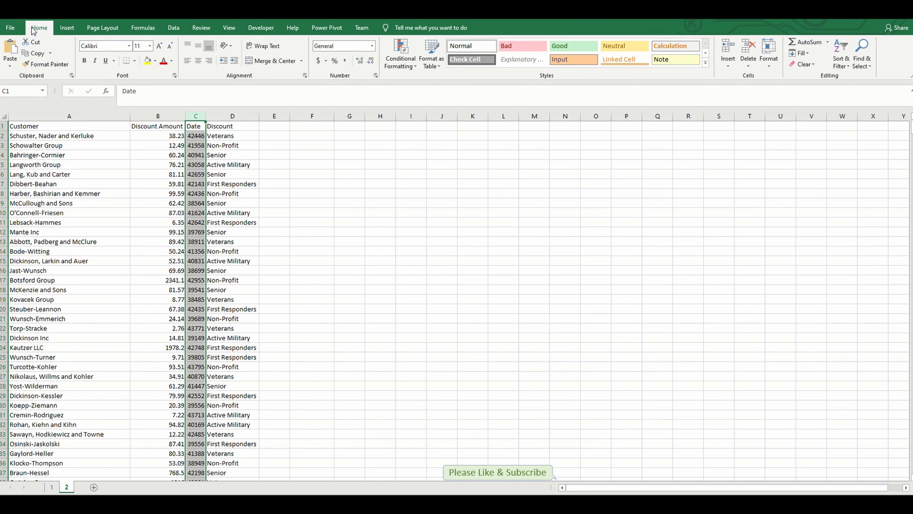
{"action": "left_click", "coordinate": [373, 46]}
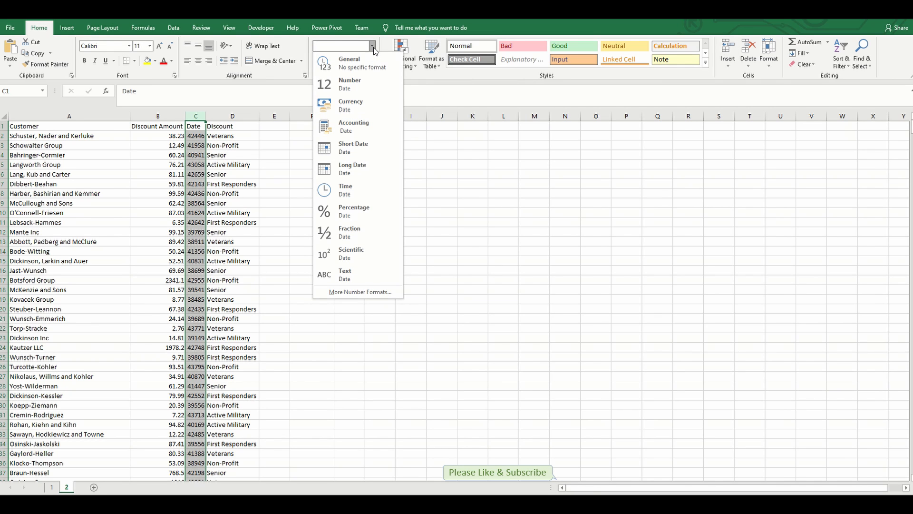
{"action": "left_click", "coordinate": [362, 146]}
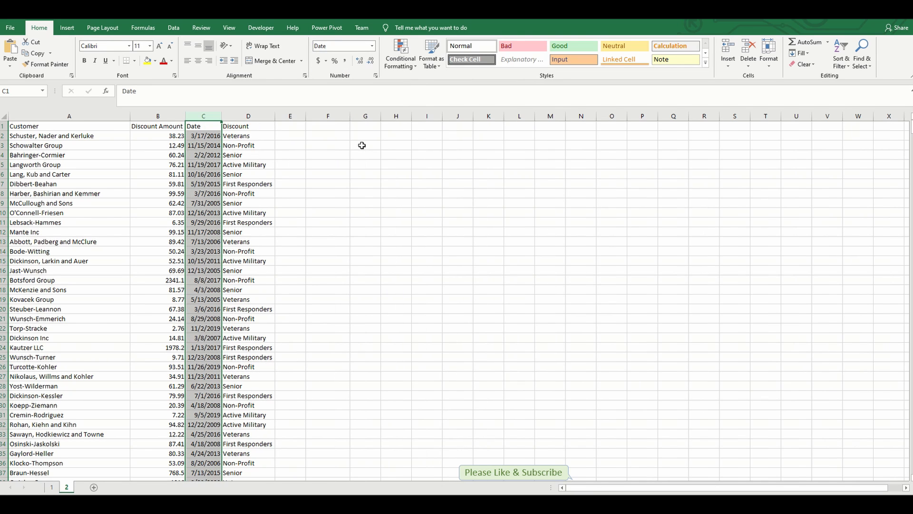
{"action": "left_click", "coordinate": [248, 161]}
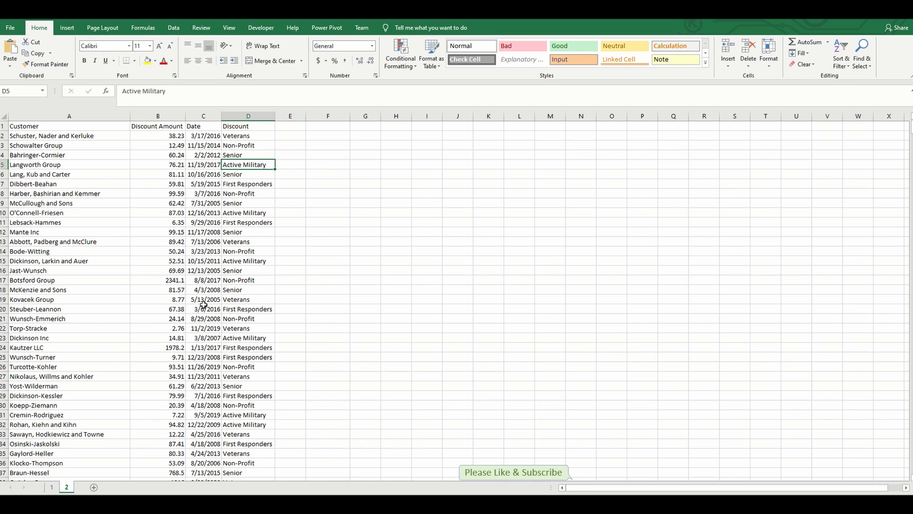
Step: Try the Currency format on the whole Discount Amount column and set it to Accounting instead
{"action": "left_click", "coordinate": [160, 144]}
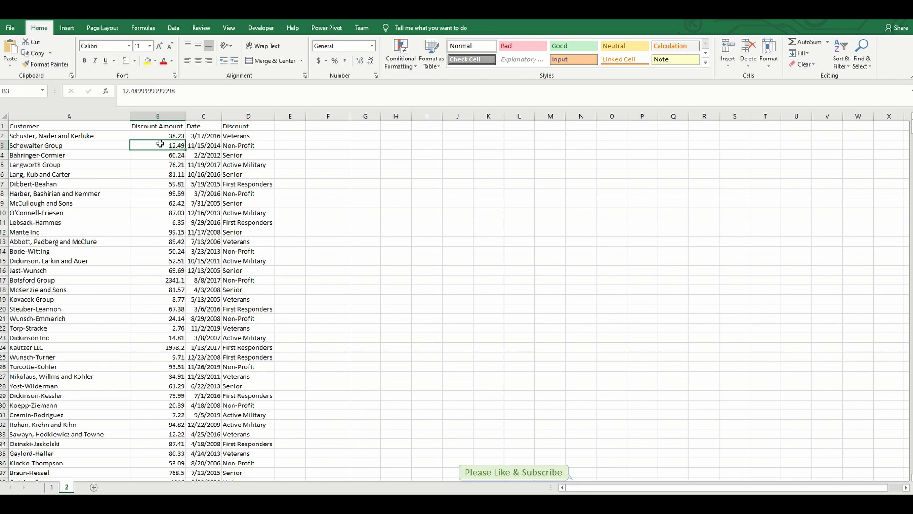
{"action": "left_click", "coordinate": [167, 116]}
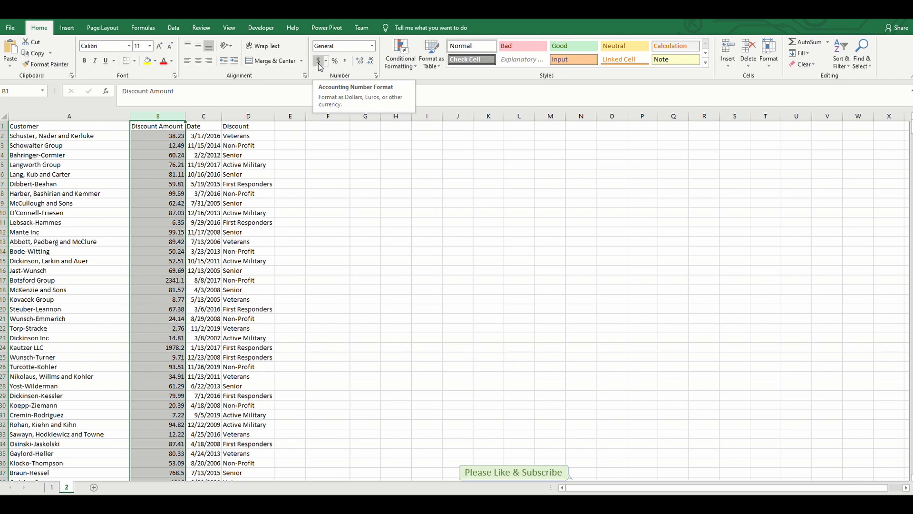
{"action": "left_click", "coordinate": [372, 46]}
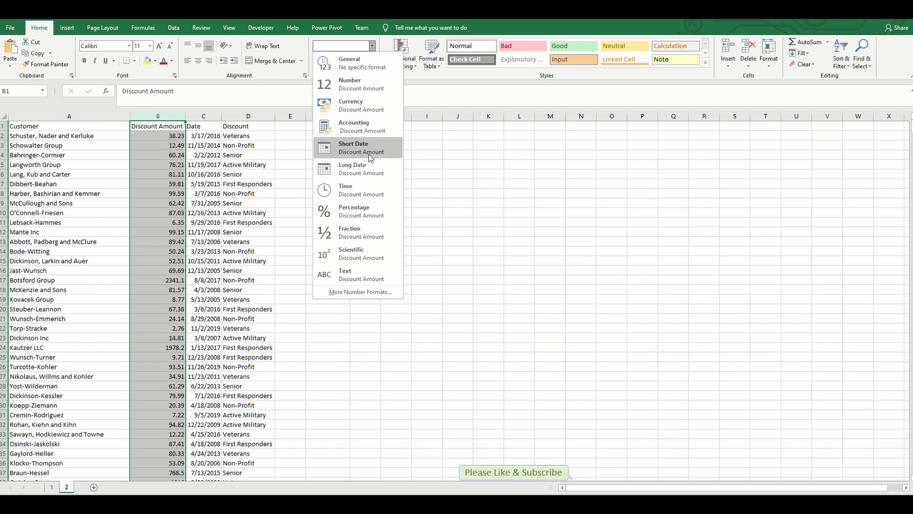
{"action": "left_click", "coordinate": [362, 105]}
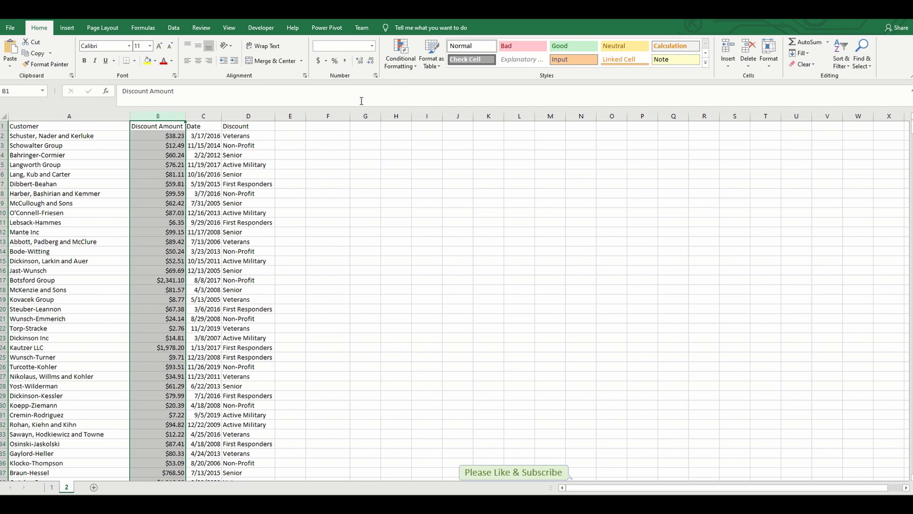
{"action": "left_click", "coordinate": [373, 45]}
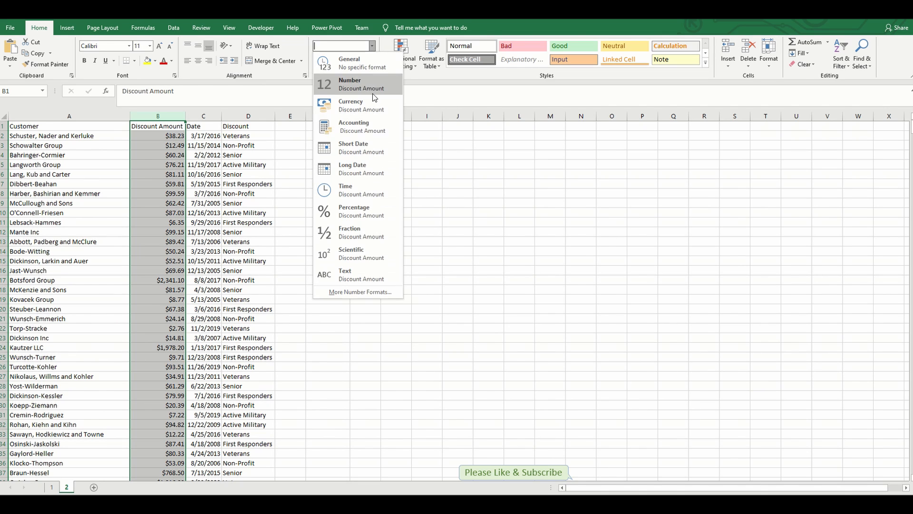
{"action": "left_click", "coordinate": [364, 129]}
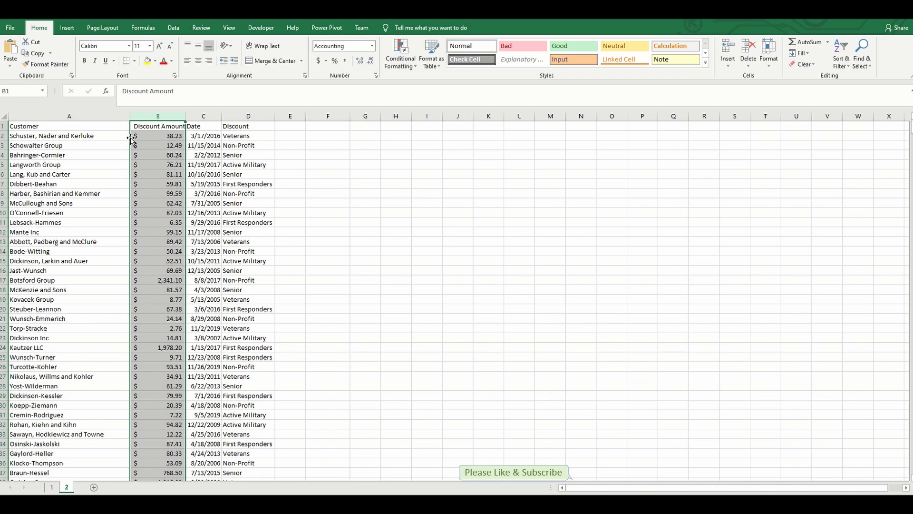
{"action": "left_click", "coordinate": [156, 252]}
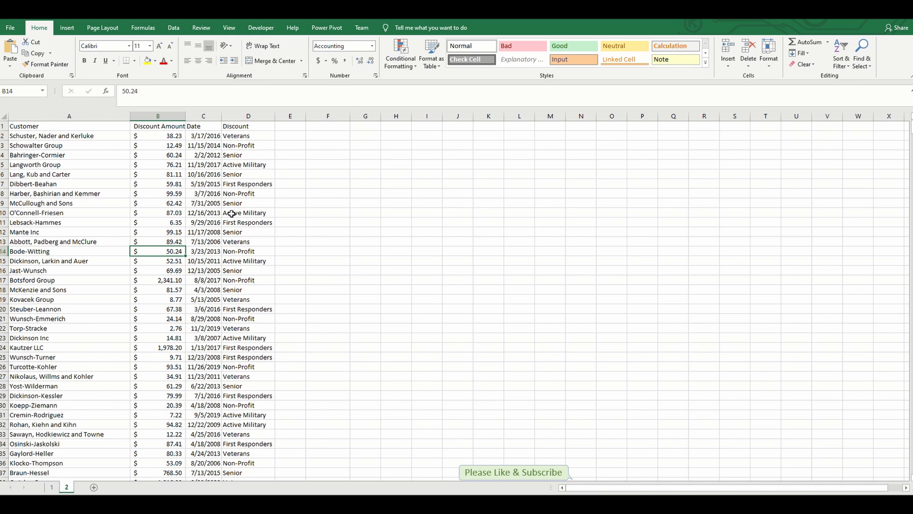
Step: Review the finished PivotTable on sheet 1 and return to the source data on sheet 2
{"action": "left_click", "coordinate": [53, 487]}
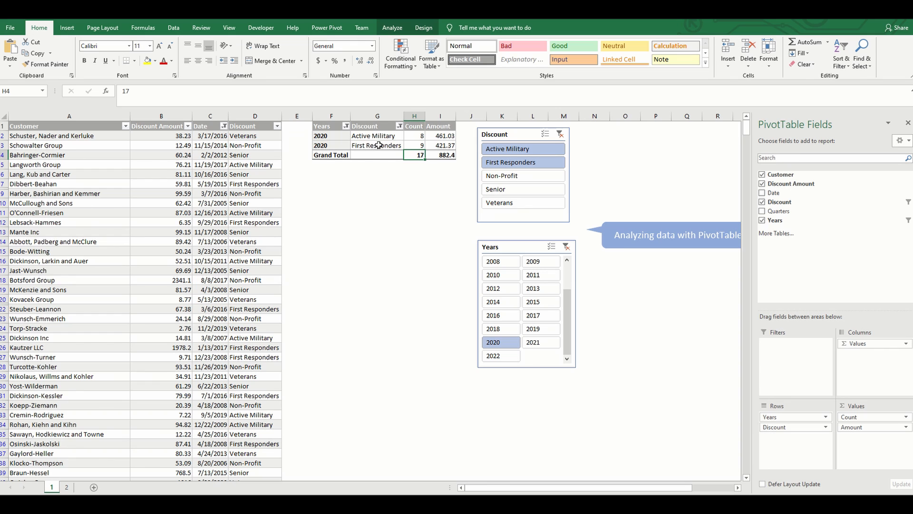
{"action": "left_click", "coordinate": [67, 487]}
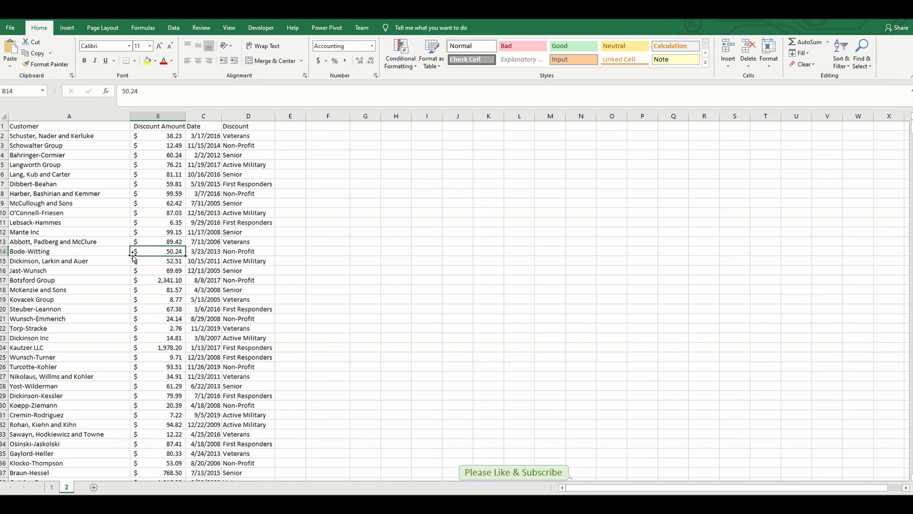
{"action": "left_click", "coordinate": [390, 204]}
Step: Insert a PivotTable from the data range A1:D914, placed on the existing worksheet at cell F1
{"action": "left_click", "coordinate": [160, 222]}
{"action": "left_click", "coordinate": [67, 29]}
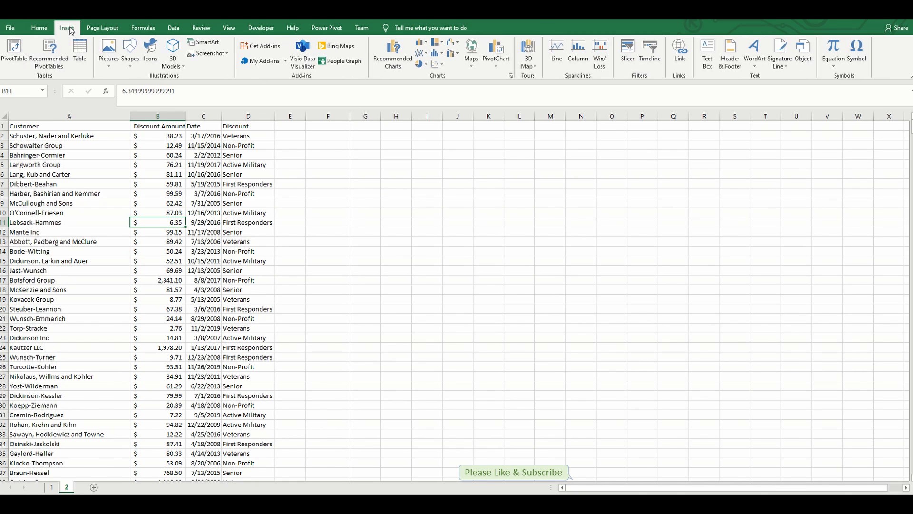
{"action": "left_click", "coordinate": [13, 53]}
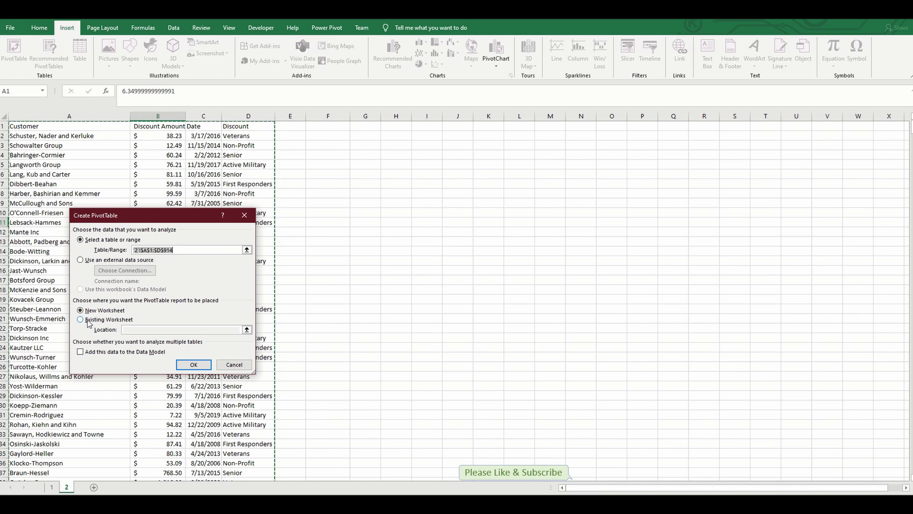
{"action": "left_click", "coordinate": [80, 320]}
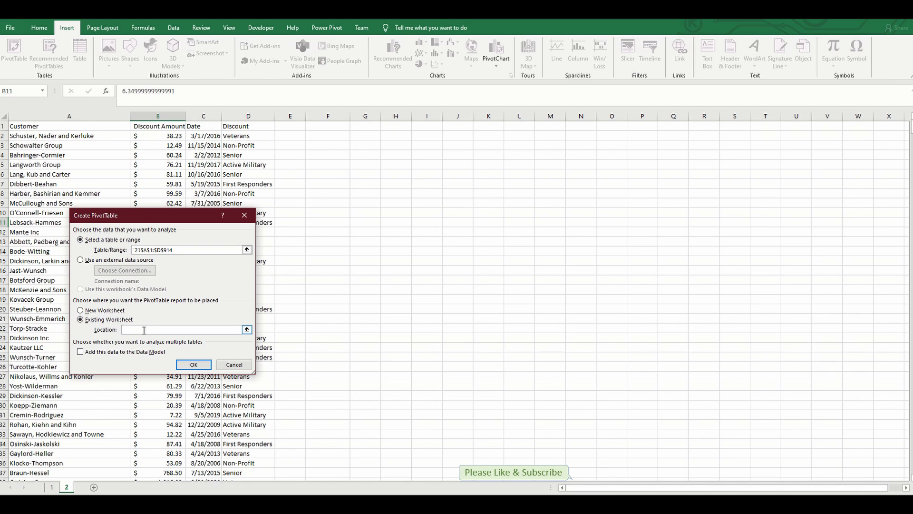
{"action": "left_click", "coordinate": [326, 125]}
{"action": "left_click", "coordinate": [186, 365]}
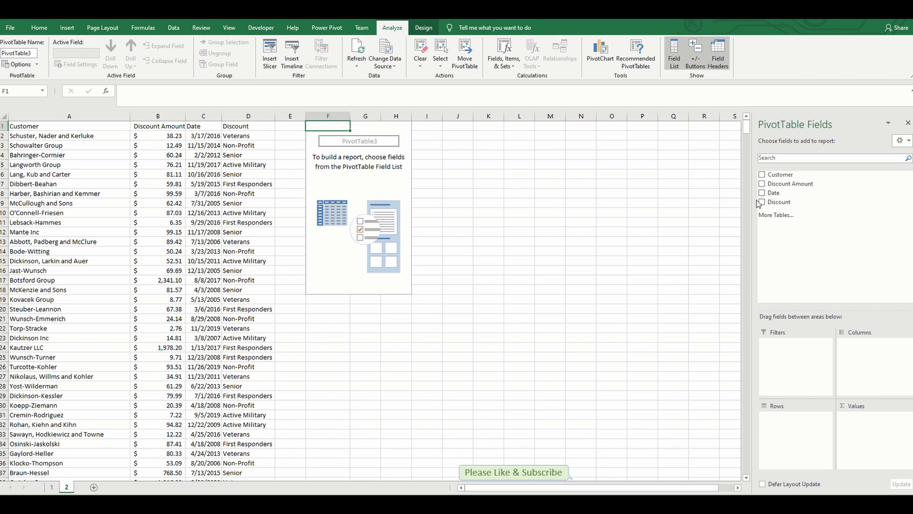
Step: Add the Date field to the PivotTable rows and expand the entire Years field to show the quarters
{"action": "left_click_drag", "start_coordinate": [773, 194], "coordinate": [796, 437]}
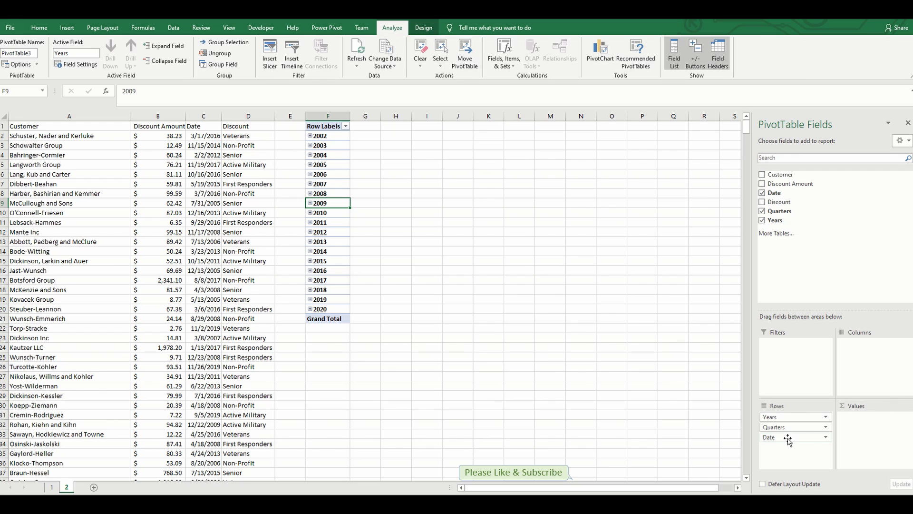
{"action": "right_click", "coordinate": [327, 156]}
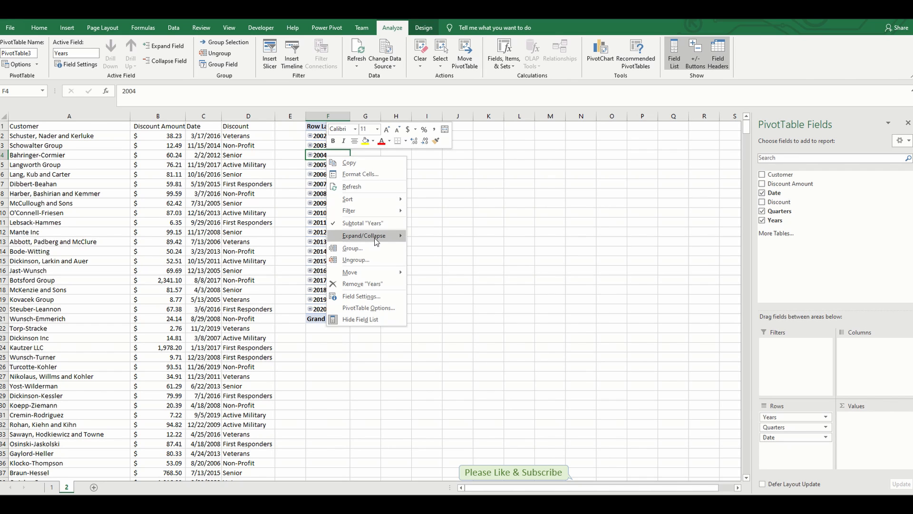
{"action": "mouse_move", "coordinate": [373, 242]}
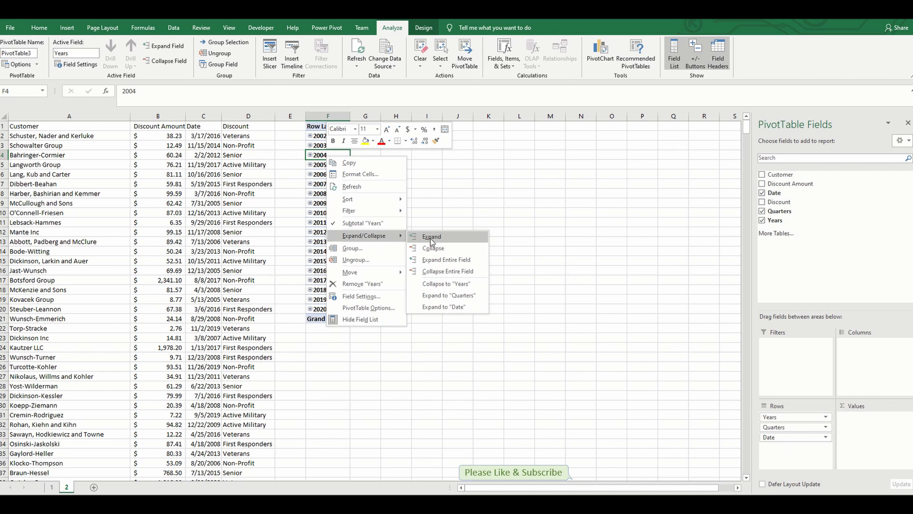
{"action": "left_click", "coordinate": [458, 262]}
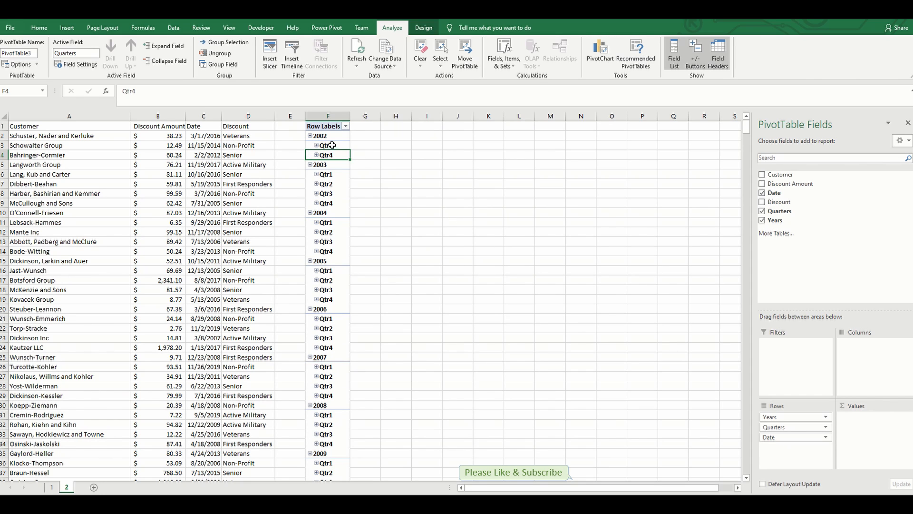
Step: Expand the entire Quarters field in the PivotTable to show the months
{"action": "right_click", "coordinate": [328, 145]}
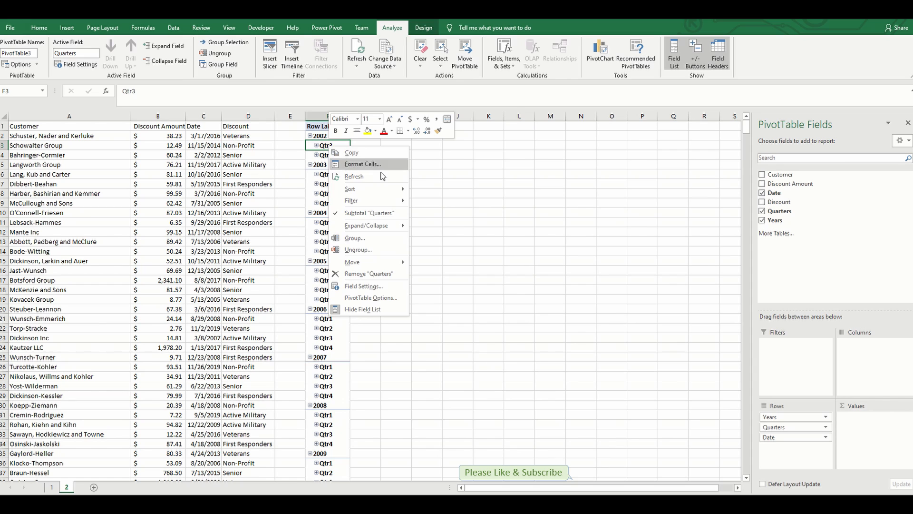
{"action": "mouse_move", "coordinate": [389, 225]}
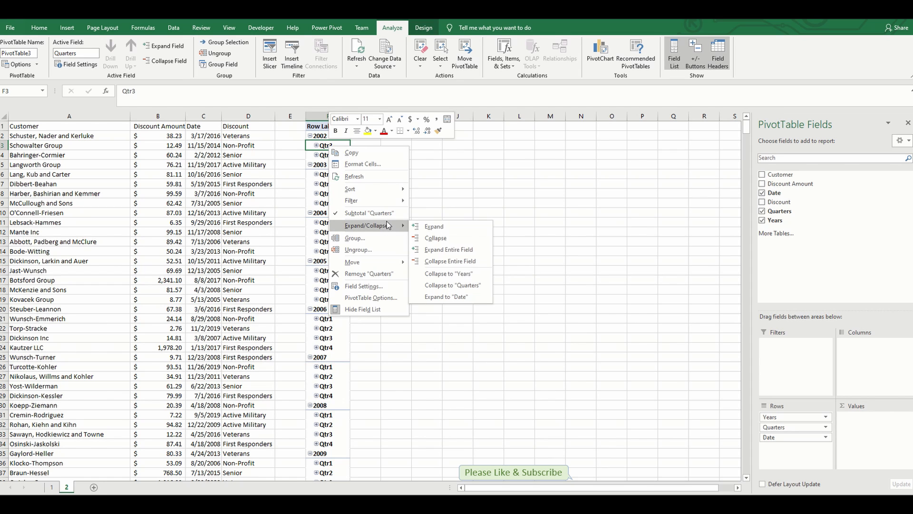
{"action": "left_click", "coordinate": [440, 249]}
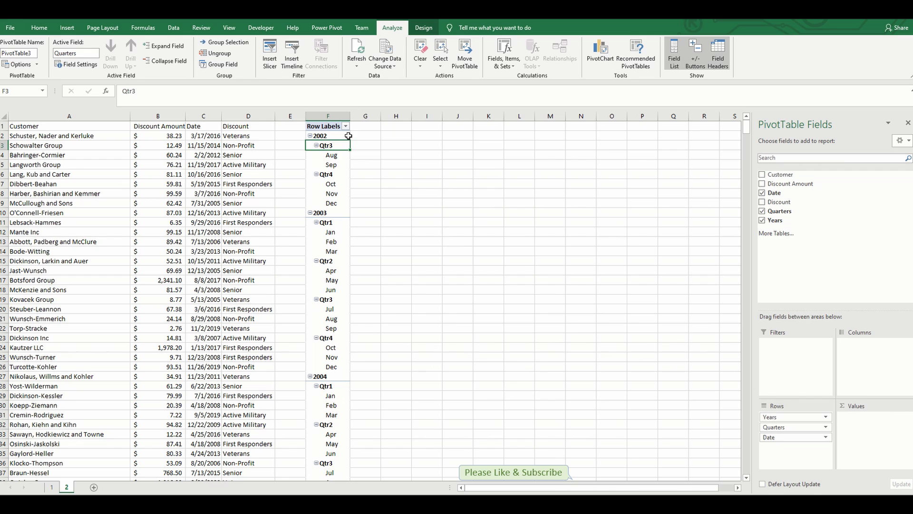
Step: Remove Date and Quarters from the PivotTable rows and add Discount to the rows below Years
{"action": "left_click_drag", "start_coordinate": [788, 439], "coordinate": [833, 271]}
{"action": "left_click_drag", "start_coordinate": [790, 427], "coordinate": [828, 274]}
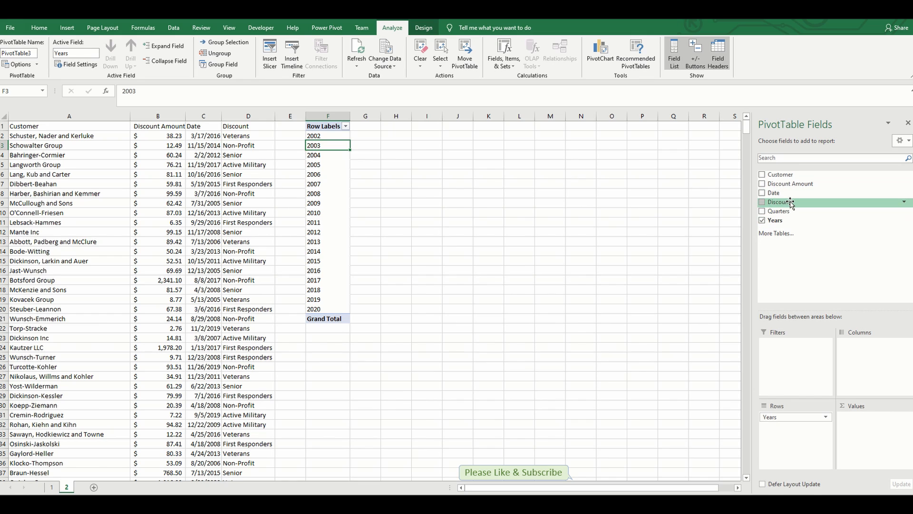
{"action": "left_click_drag", "start_coordinate": [812, 434], "coordinate": [808, 429]}
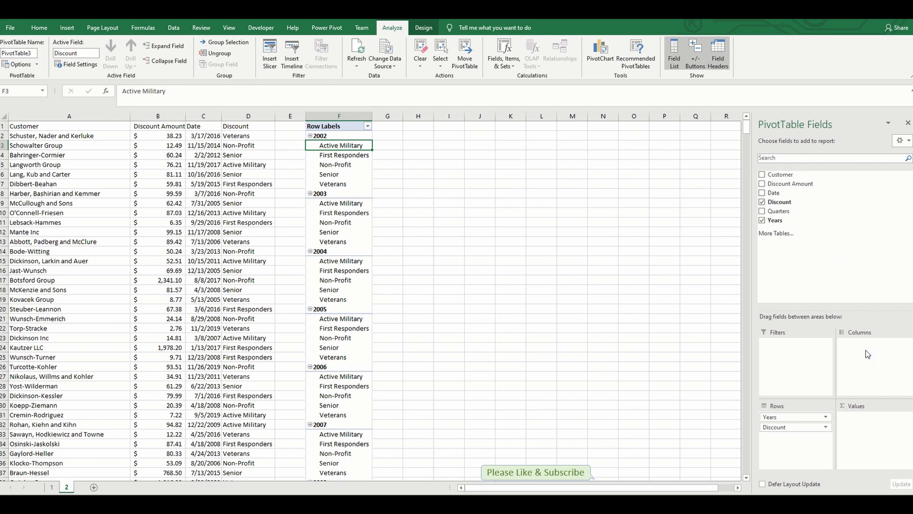
Step: Add Customer to the PivotTable values as a count and turn off the Years subtotals
{"action": "left_click_drag", "start_coordinate": [791, 176], "coordinate": [865, 435]}
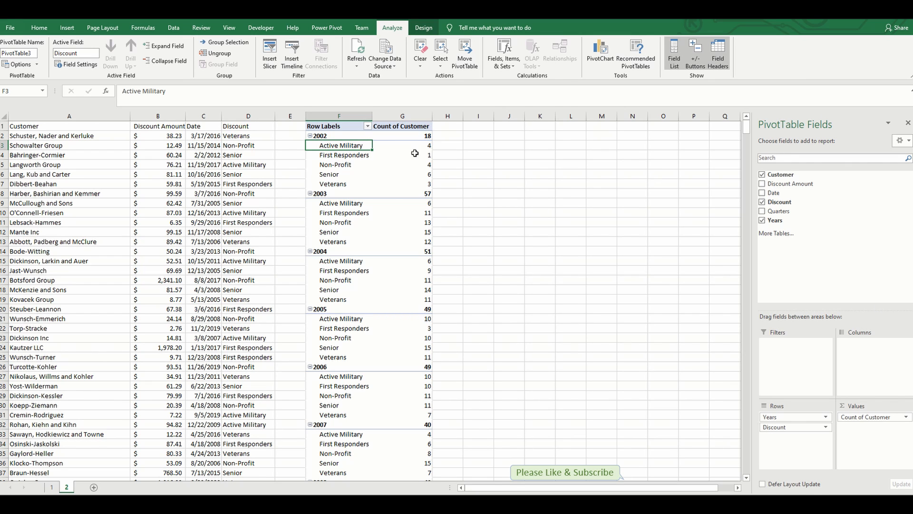
{"action": "mouse_move", "coordinate": [423, 134]}
{"action": "right_click", "coordinate": [337, 137]}
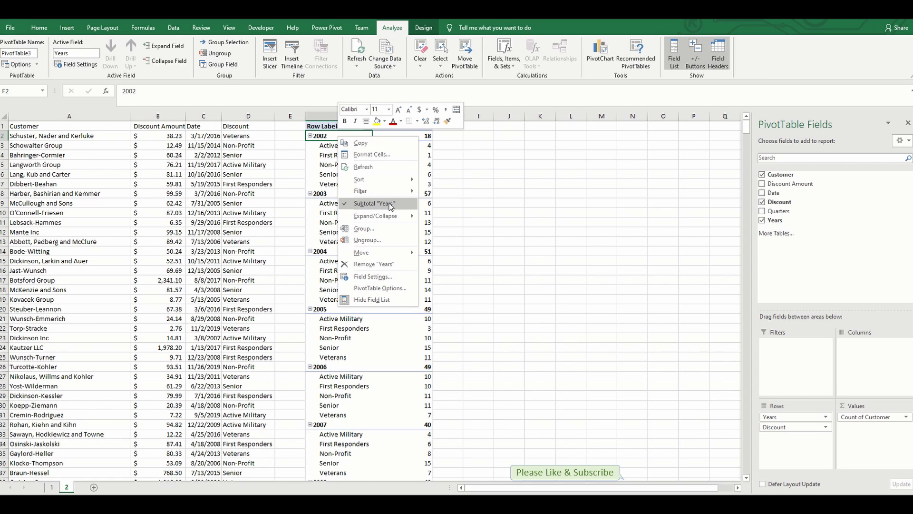
{"action": "left_click", "coordinate": [363, 204]}
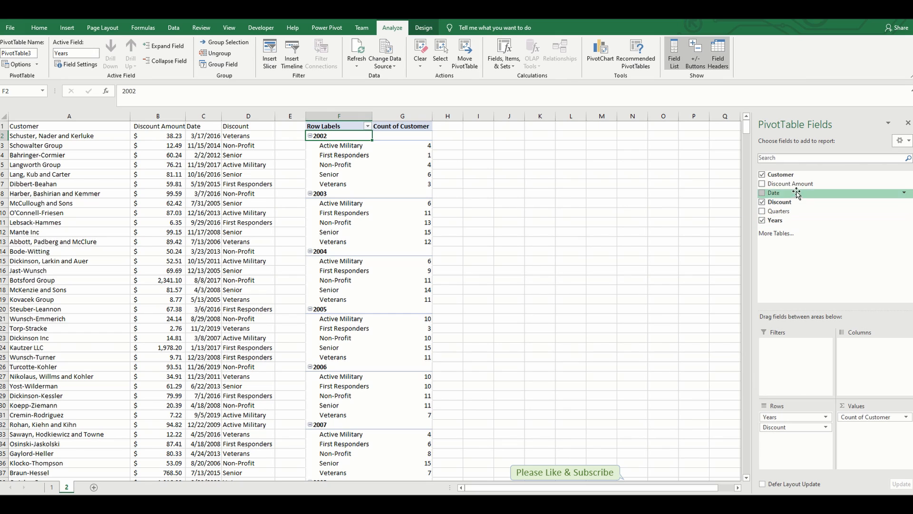
Step: Add Discount Amount to the PivotTable values as a sum beside the customer count
{"action": "left_click_drag", "start_coordinate": [790, 183], "coordinate": [870, 441]}
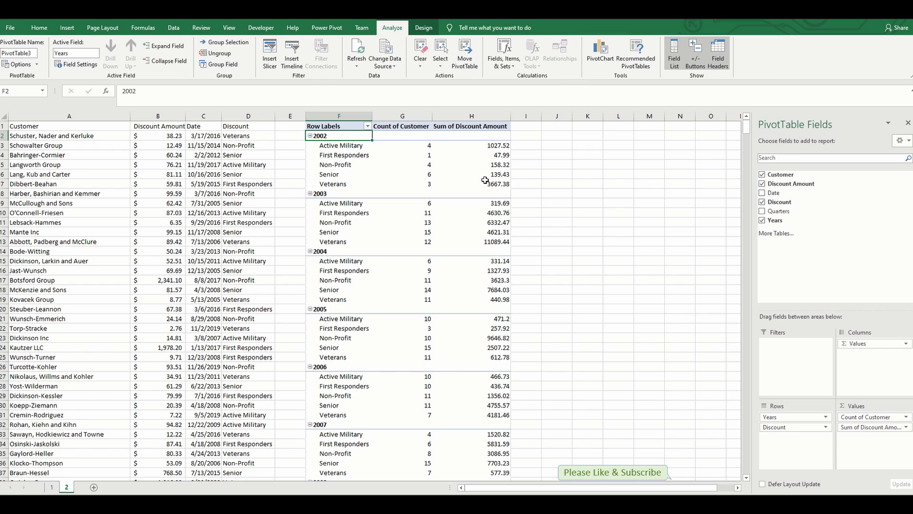
{"action": "left_click", "coordinate": [492, 232]}
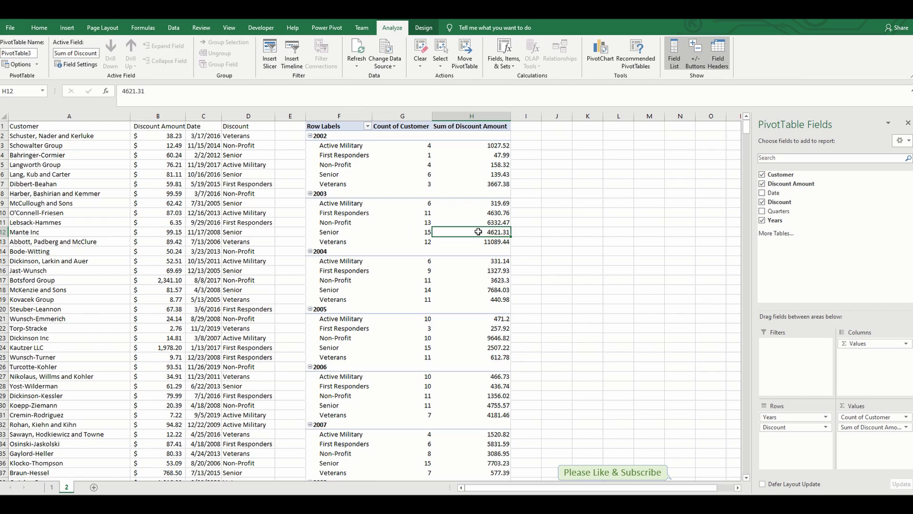
{"action": "mouse_move", "coordinate": [478, 231]}
Step: Insert slicers for the Discount and Years fields of the PivotTable
{"action": "left_click", "coordinate": [392, 223]}
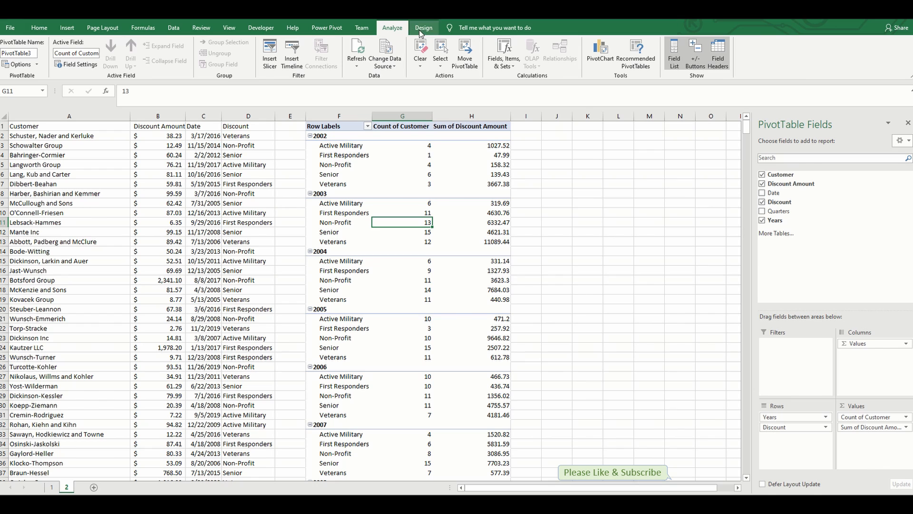
{"action": "left_click", "coordinate": [270, 62]}
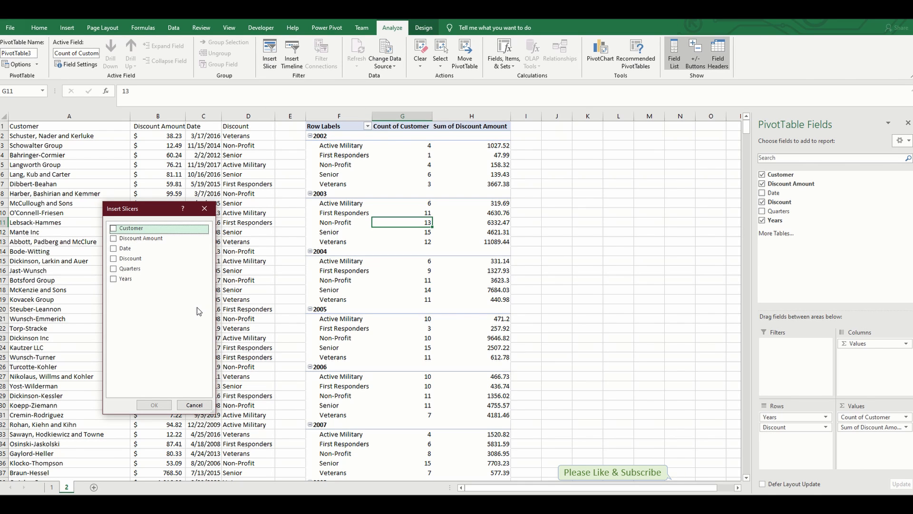
{"action": "left_click", "coordinate": [114, 258]}
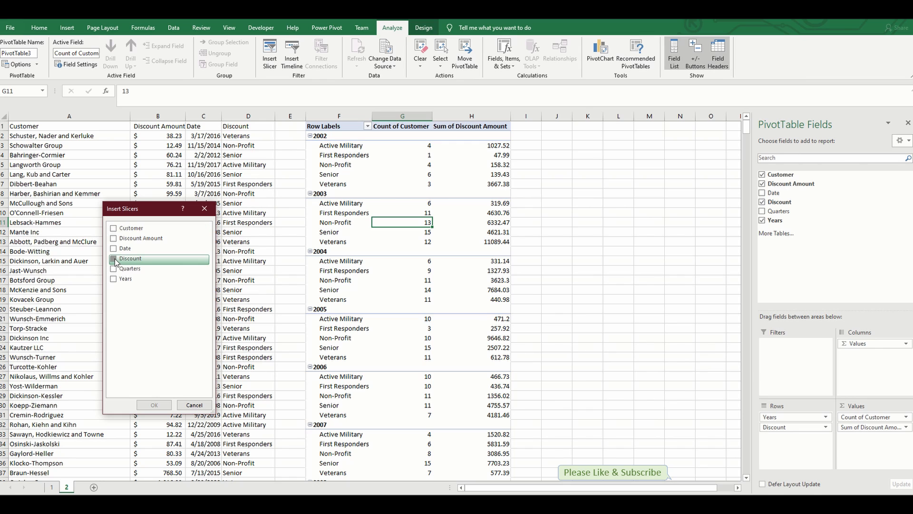
{"action": "left_click", "coordinate": [114, 279]}
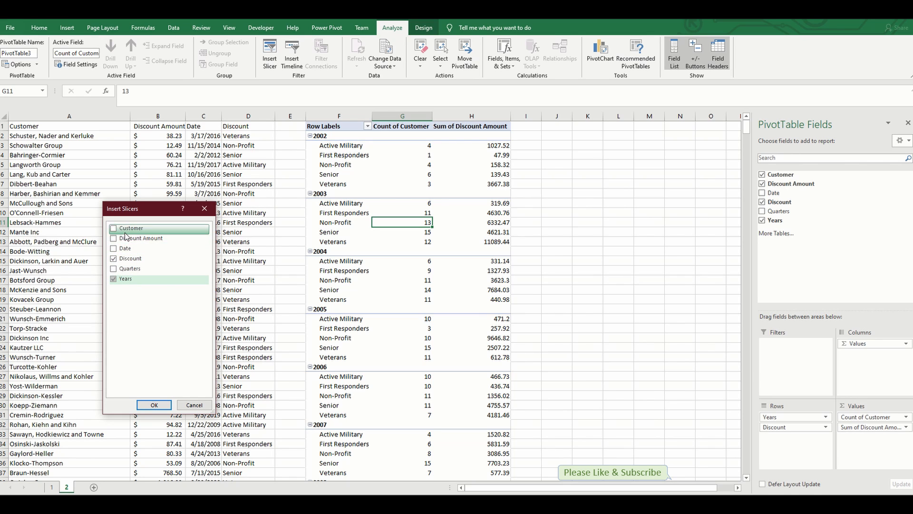
{"action": "left_click", "coordinate": [154, 405]}
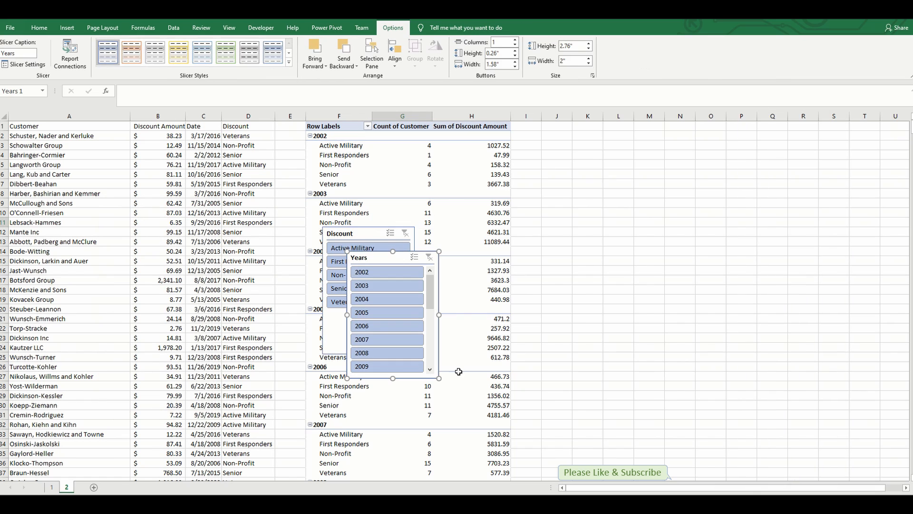
Step: Move both slicers beside the PivotTable, shorten the Discount slicer to fit its items, and align the Years slicer below it
{"action": "left_click_drag", "start_coordinate": [368, 262], "coordinate": [613, 279]}
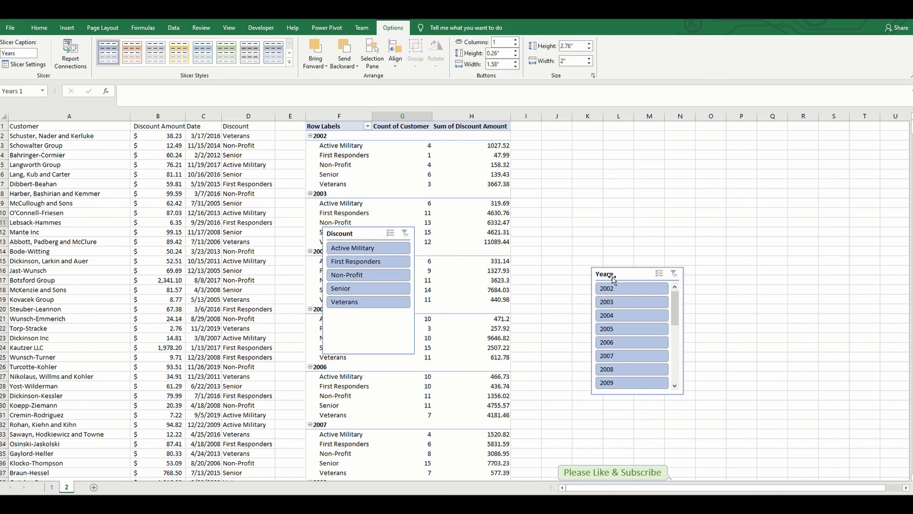
{"action": "left_click_drag", "start_coordinate": [353, 227], "coordinate": [592, 124]}
{"action": "left_click_drag", "start_coordinate": [608, 155], "coordinate": [607, 214]}
{"action": "left_click", "coordinate": [576, 244]}
{"action": "left_click_drag", "start_coordinate": [625, 268], "coordinate": [596, 236]}
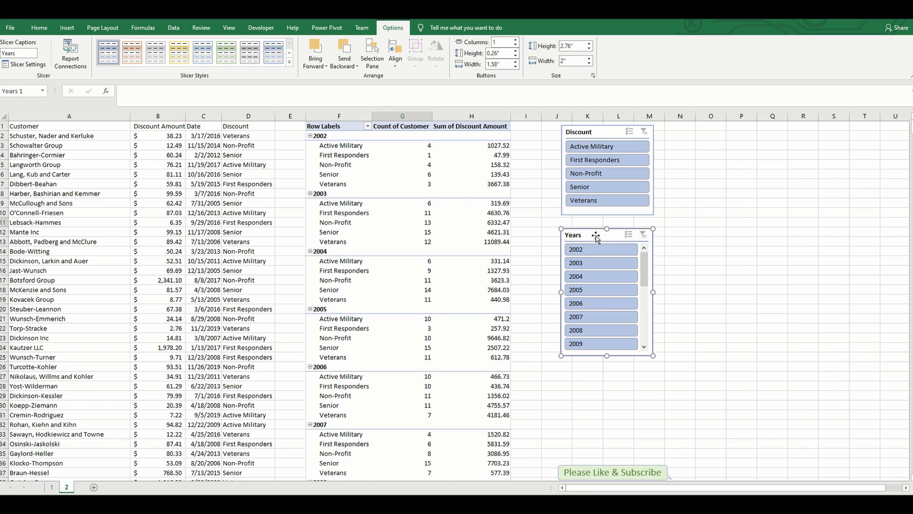
Step: Try different discount types in the Discount slicer and leave the PivotTable filtered to Senior and Veterans
{"action": "left_click", "coordinate": [606, 203]}
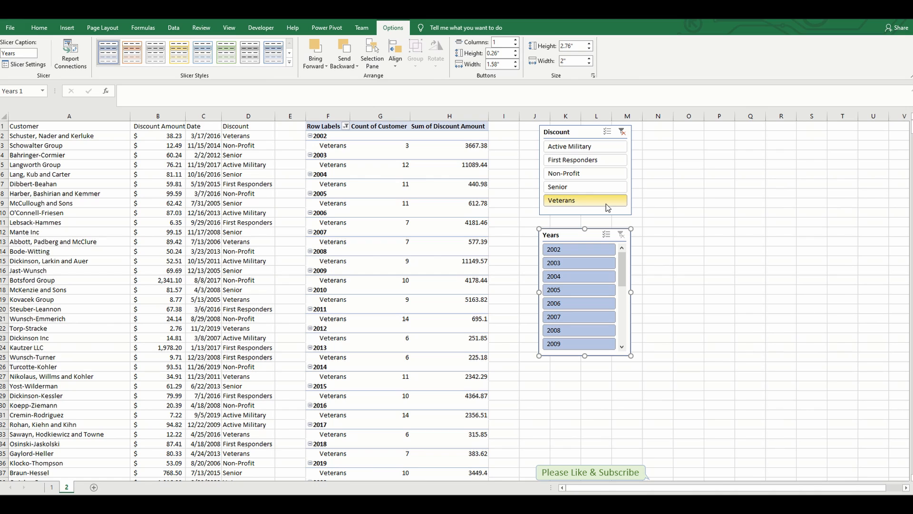
{"action": "left_click", "coordinate": [582, 188]}
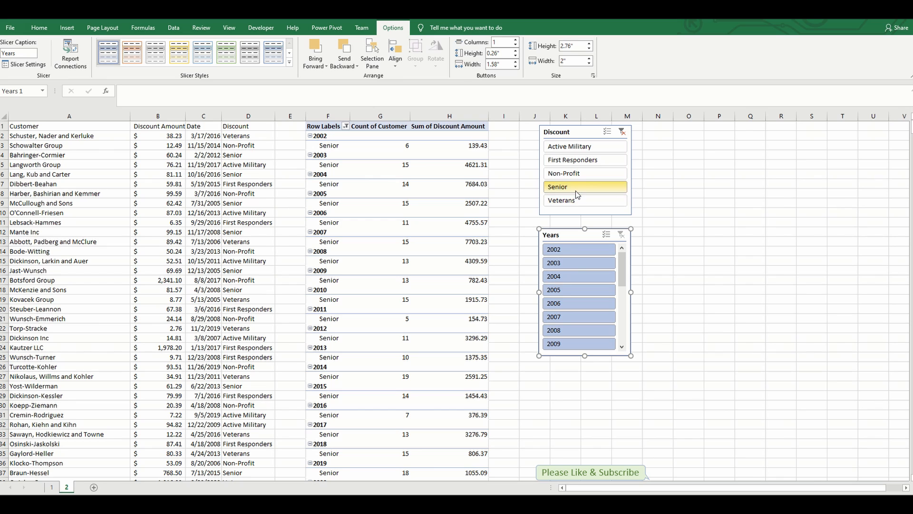
{"action": "left_click", "coordinate": [579, 204], "text": "ctrl"}
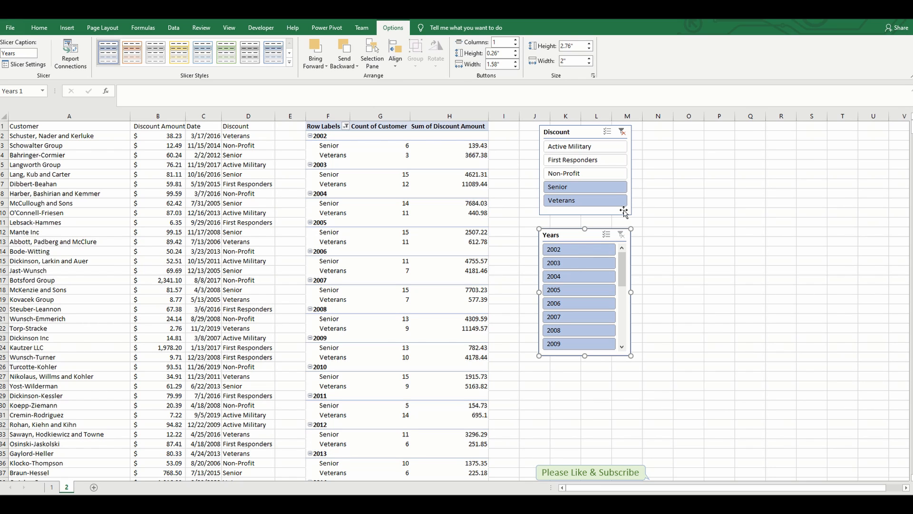
{"action": "left_click", "coordinate": [603, 176], "text": "ctrl"}
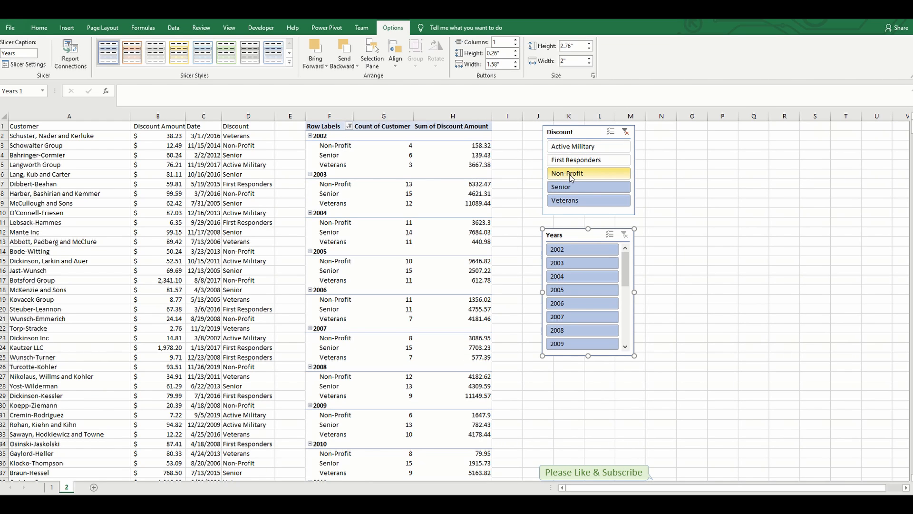
{"action": "left_click", "coordinate": [594, 177]}
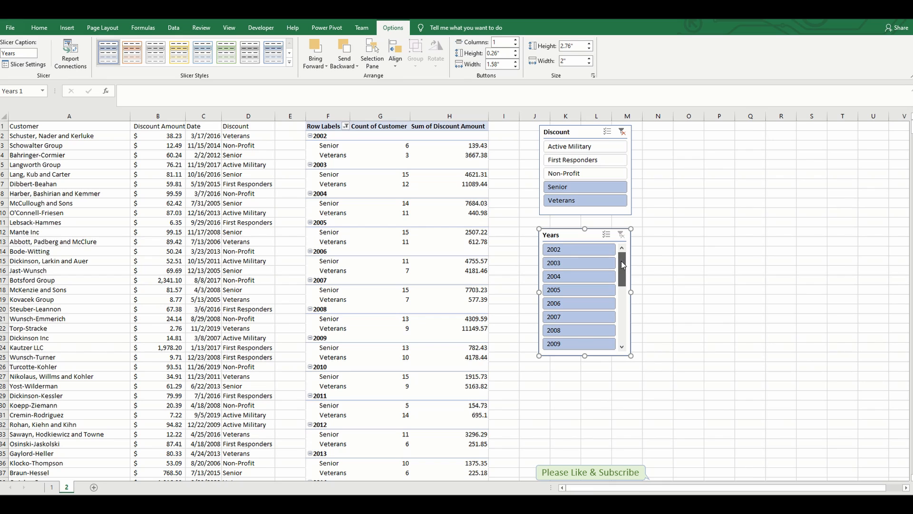
Step: Filter the PivotTable to the years 2019 and 2020 with the Years slicer
{"action": "left_click_drag", "start_coordinate": [621, 261], "coordinate": [624, 330]}
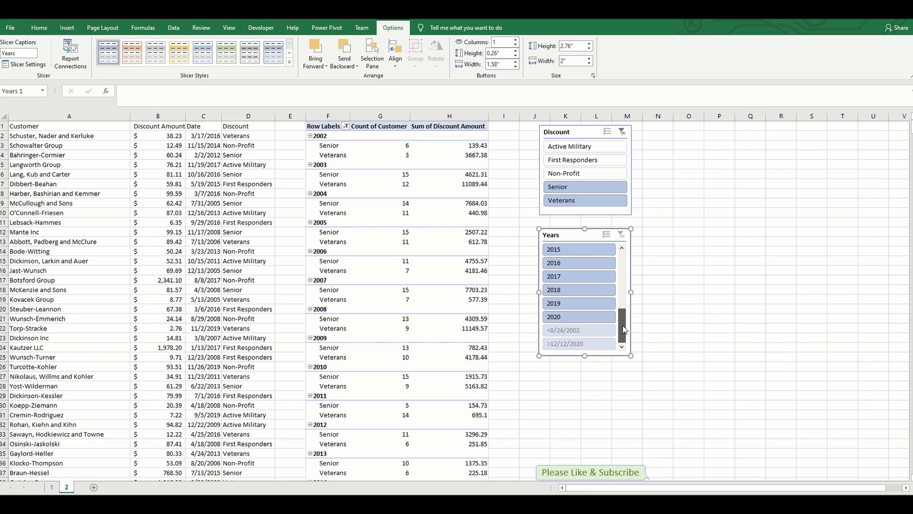
{"action": "left_click", "coordinate": [577, 319]}
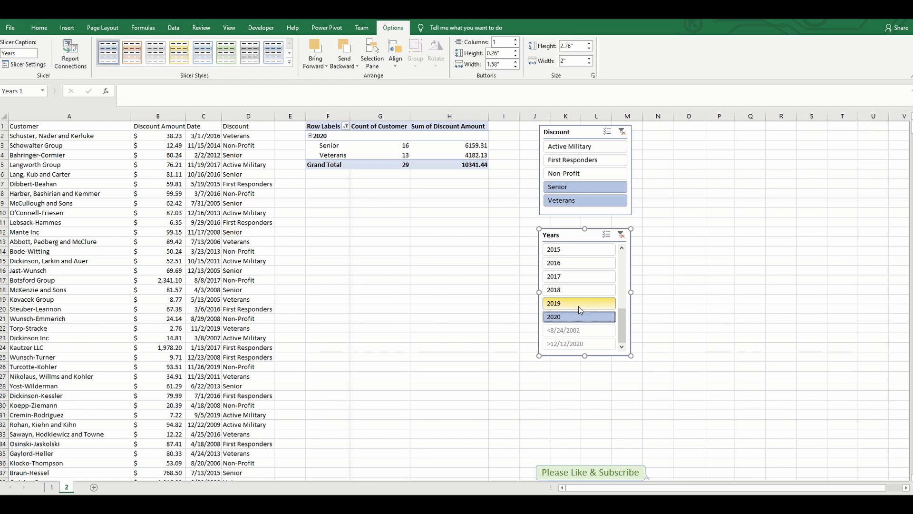
{"action": "left_click", "coordinate": [579, 307], "text": "ctrl"}
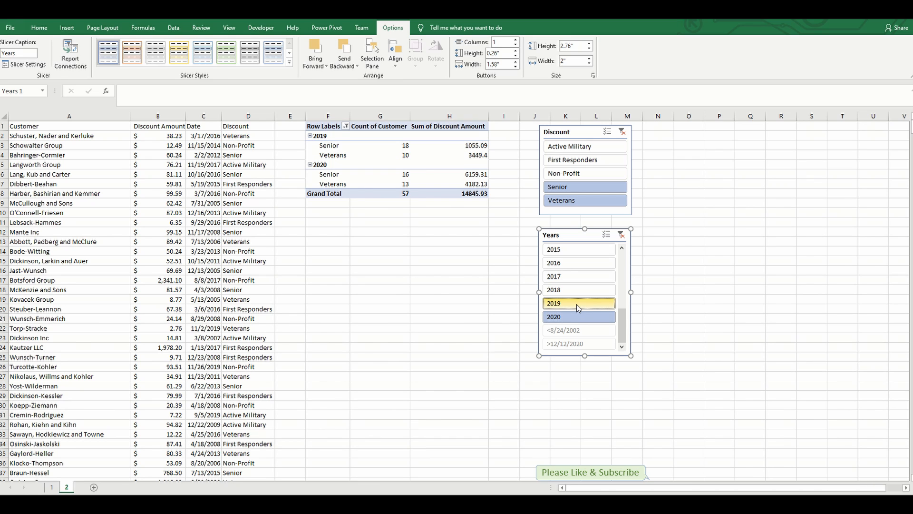
Step: Examine the filtered customer counts, compare the layout with the sample report on sheet 1, and return to sheet 2
{"action": "left_click", "coordinate": [400, 195]}
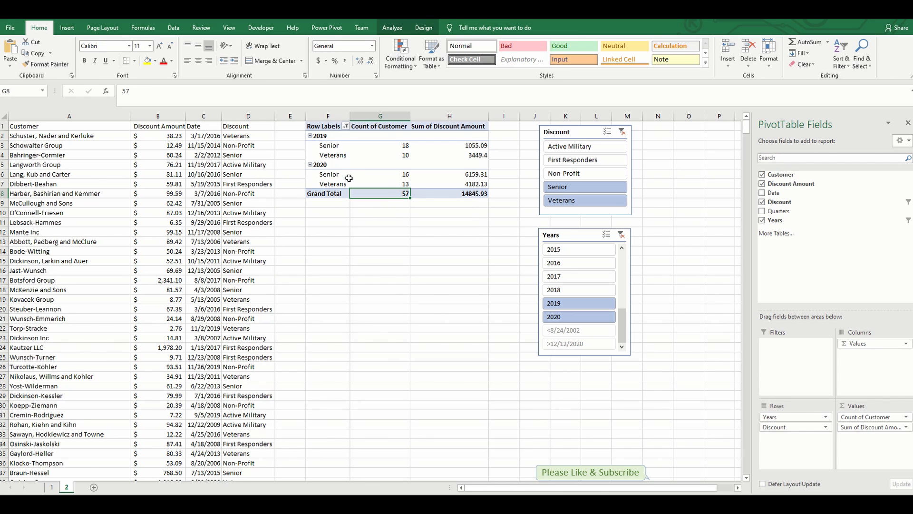
{"action": "left_click", "coordinate": [405, 174]}
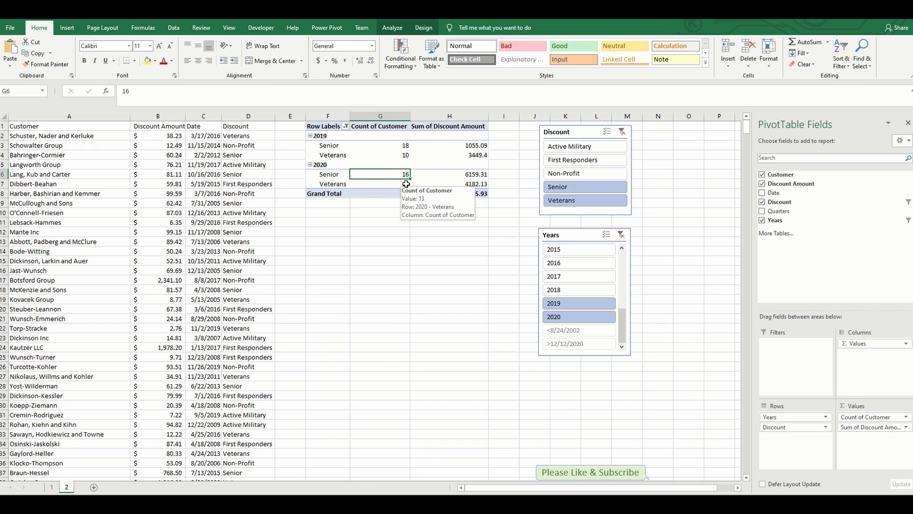
{"action": "left_click", "coordinate": [402, 145]}
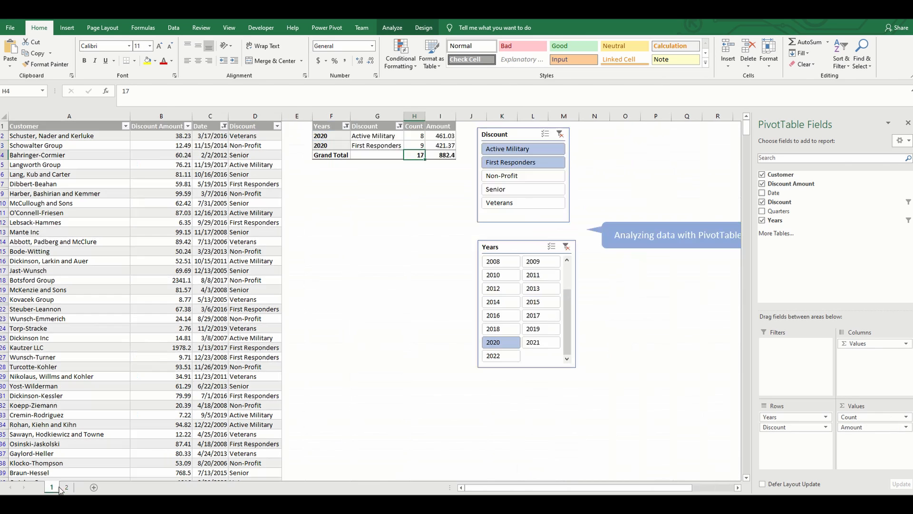
{"action": "left_click", "coordinate": [57, 487]}
{"action": "left_click", "coordinate": [66, 487]}
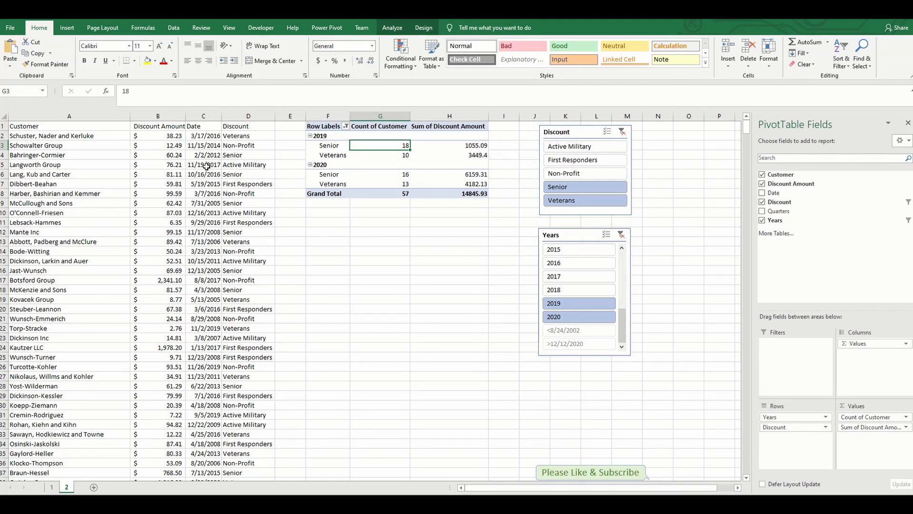
Step: Convert the source data range A1:D914 into a table with headers
{"action": "left_click", "coordinate": [87, 212]}
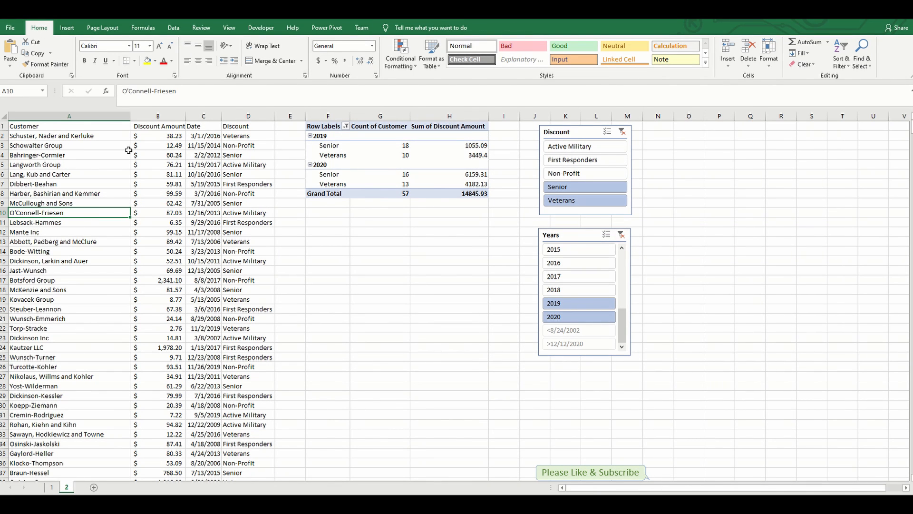
{"action": "left_click", "coordinate": [67, 28]}
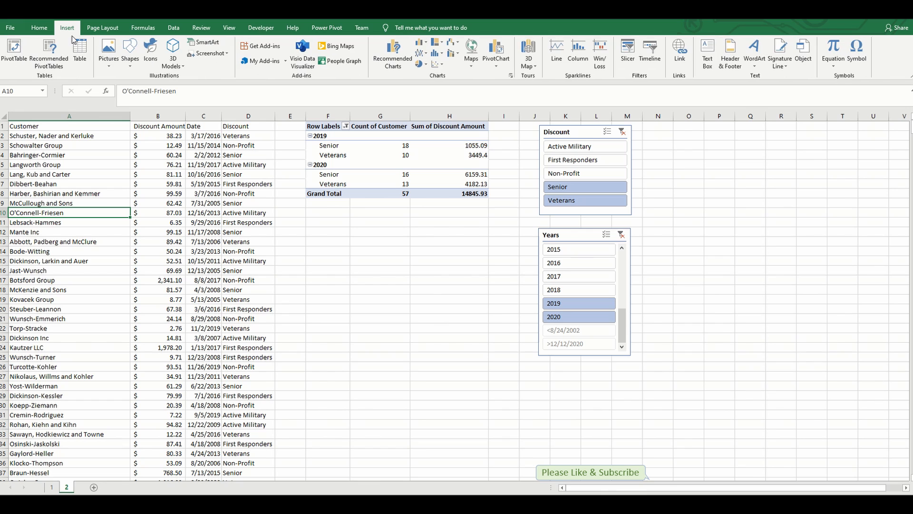
{"action": "left_click", "coordinate": [80, 59]}
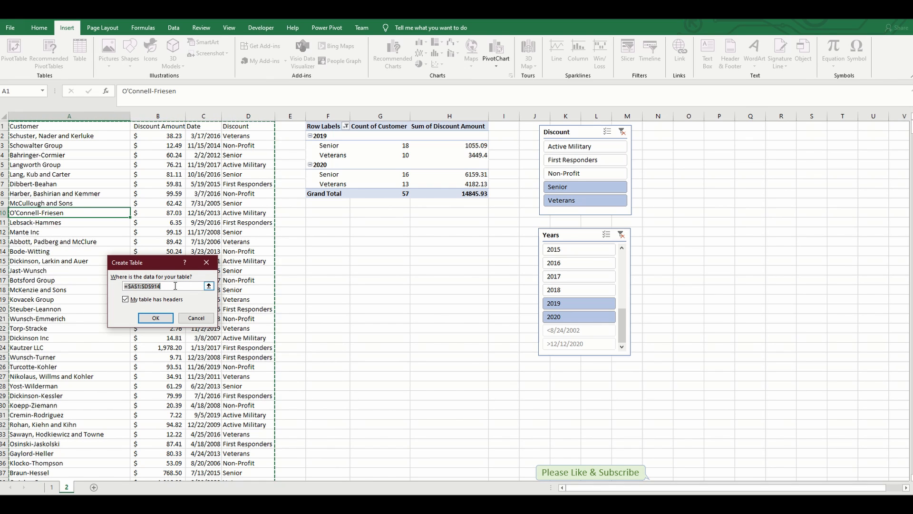
{"action": "left_click", "coordinate": [155, 318]}
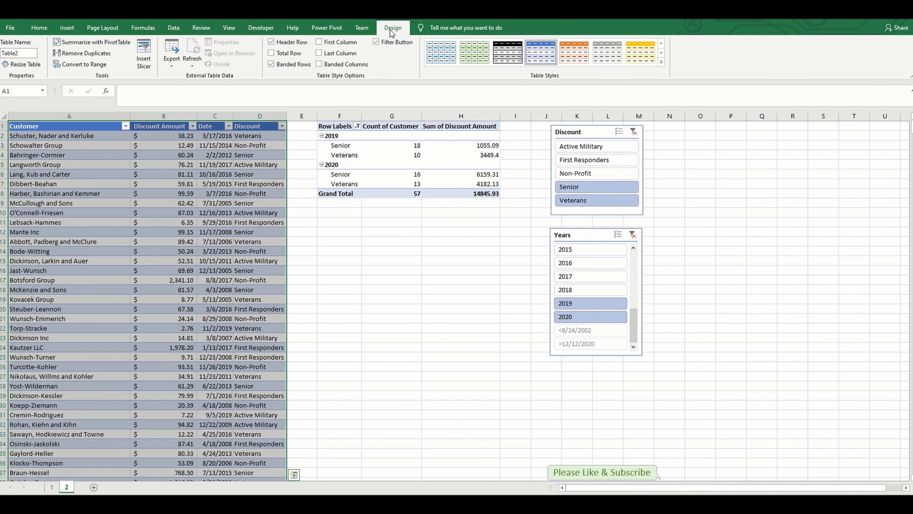
Step: Apply the gray table style from the first row of the Medium group to the source data table
{"action": "left_click", "coordinate": [661, 62]}
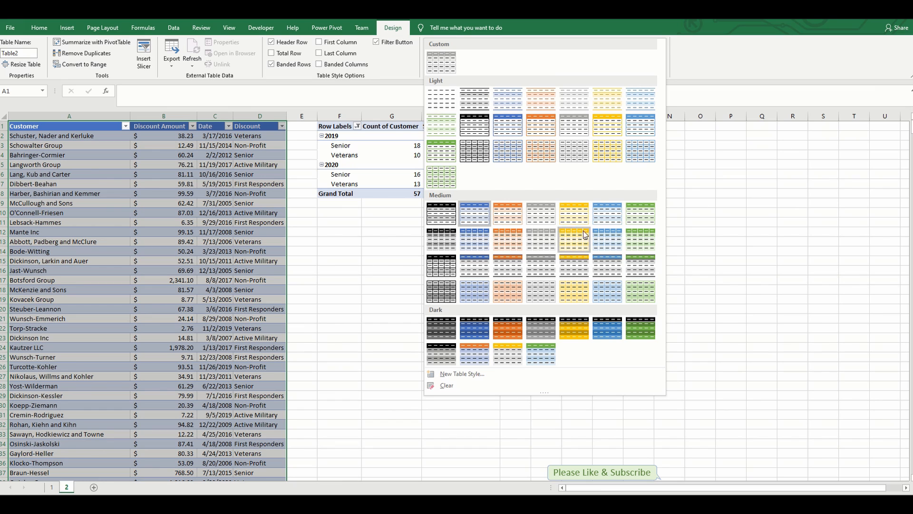
{"action": "left_click", "coordinate": [545, 240]}
{"action": "left_click", "coordinate": [253, 185]}
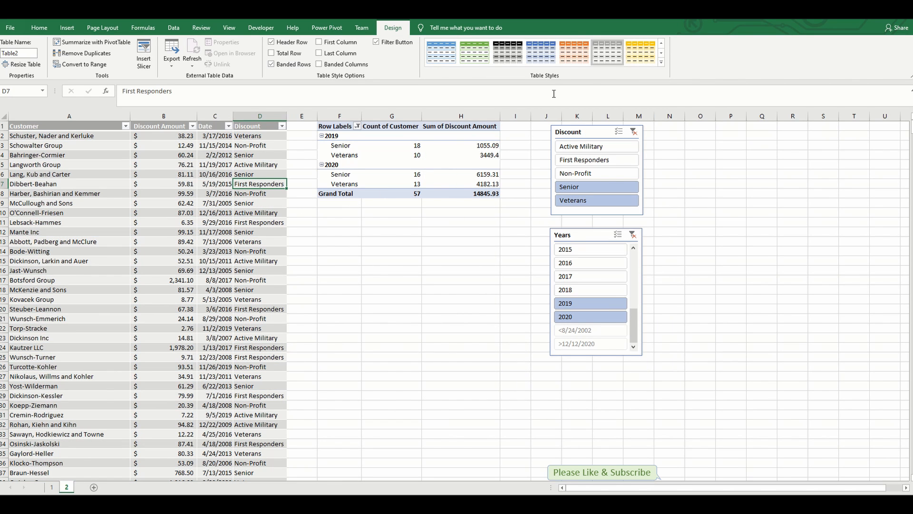
{"action": "left_click", "coordinate": [662, 64]}
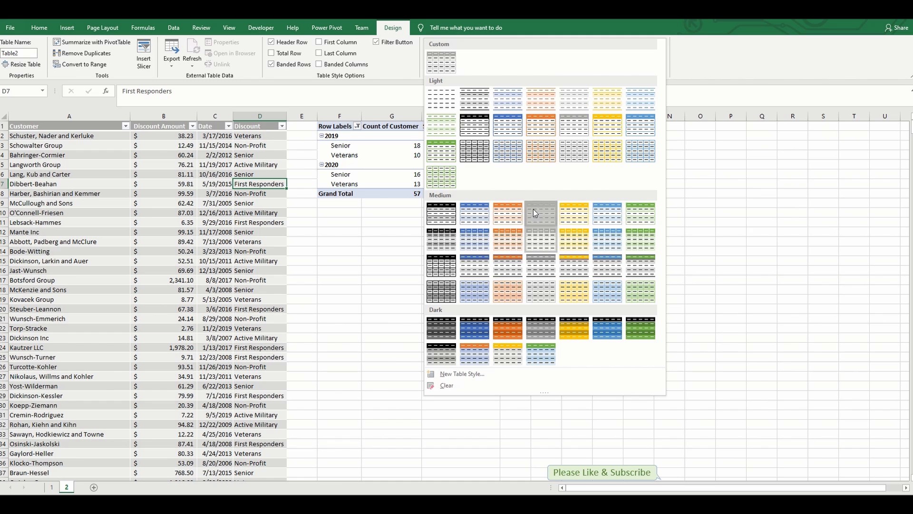
{"action": "key", "text": "Escape"}
{"action": "left_click", "coordinate": [662, 62]}
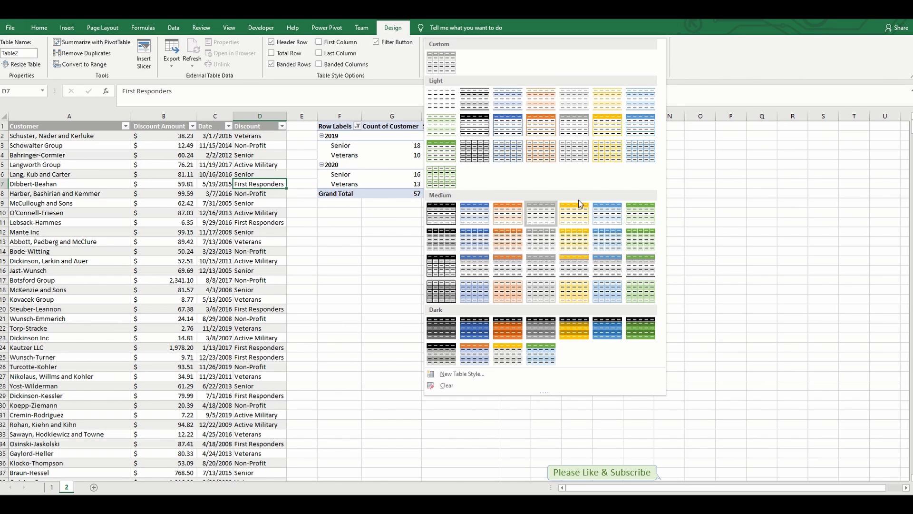
{"action": "right_click", "coordinate": [543, 223]}
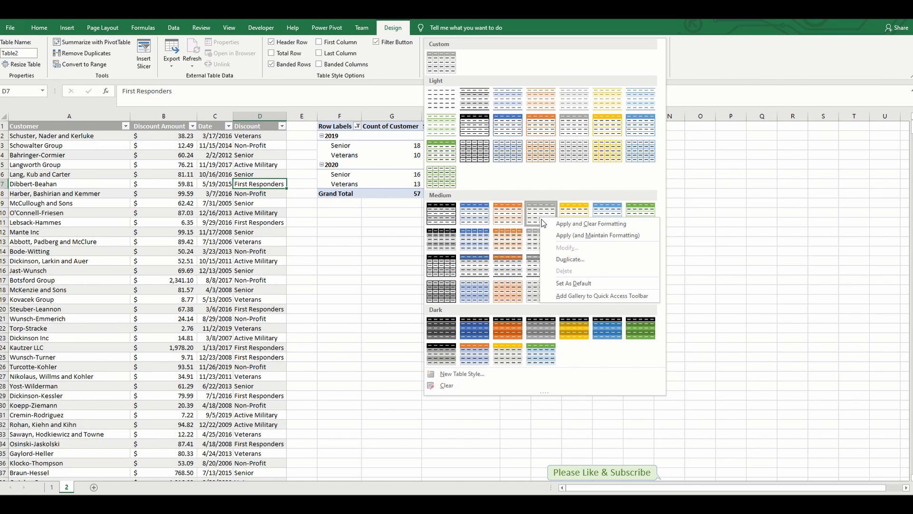
{"action": "left_click", "coordinate": [569, 259]}
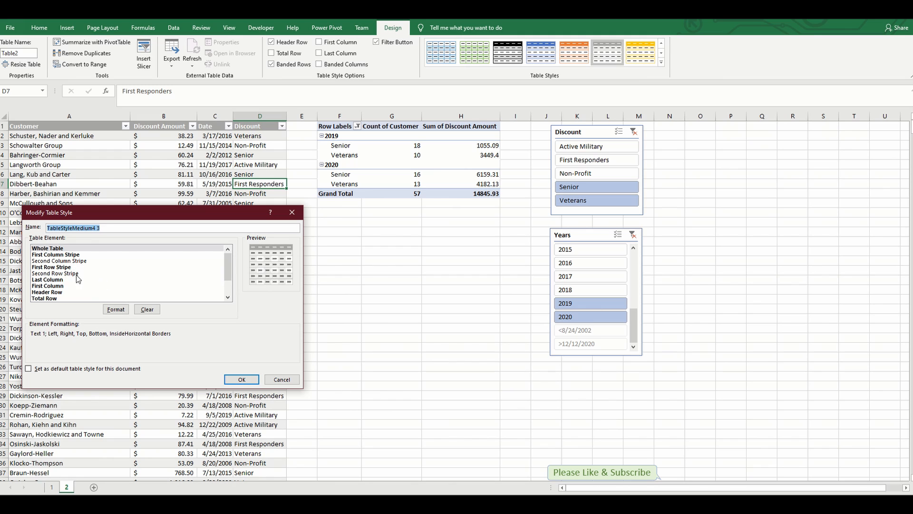
{"action": "left_click", "coordinate": [282, 380]}
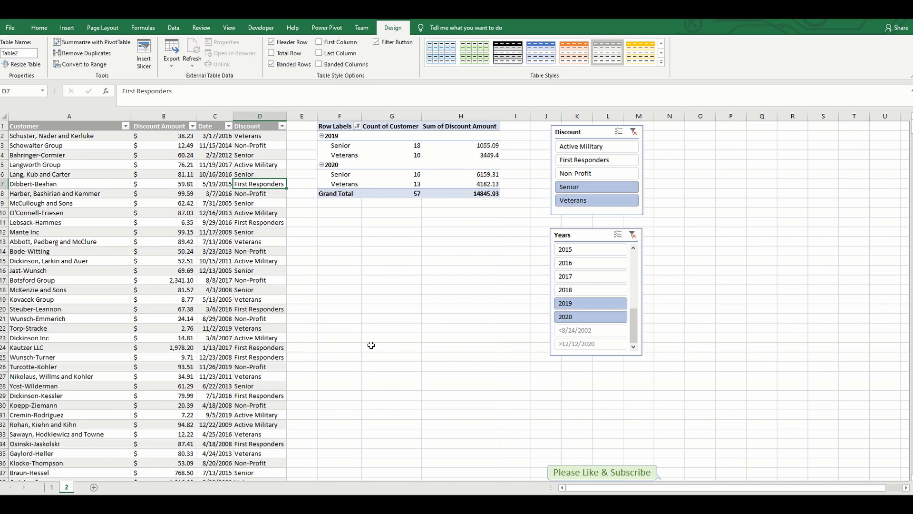
Step: Apply the custom table style to the source data table
{"action": "left_click", "coordinate": [661, 61]}
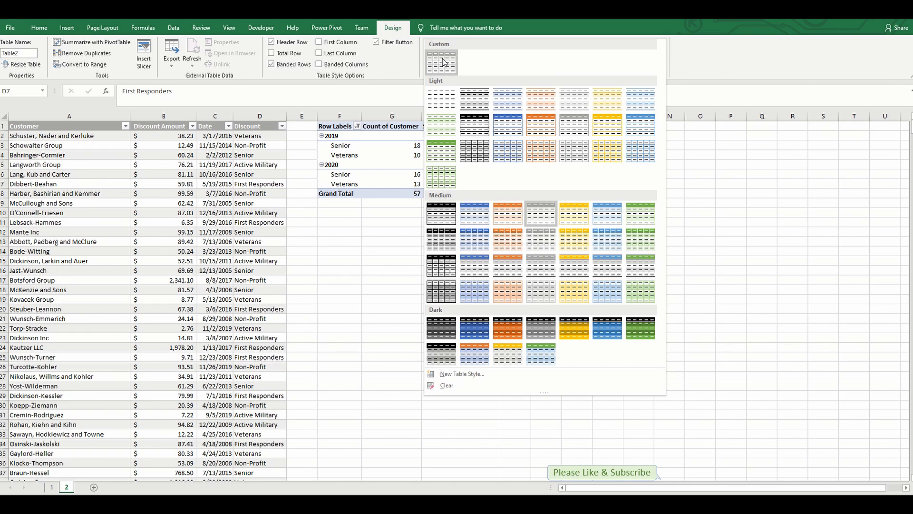
{"action": "left_click", "coordinate": [443, 62]}
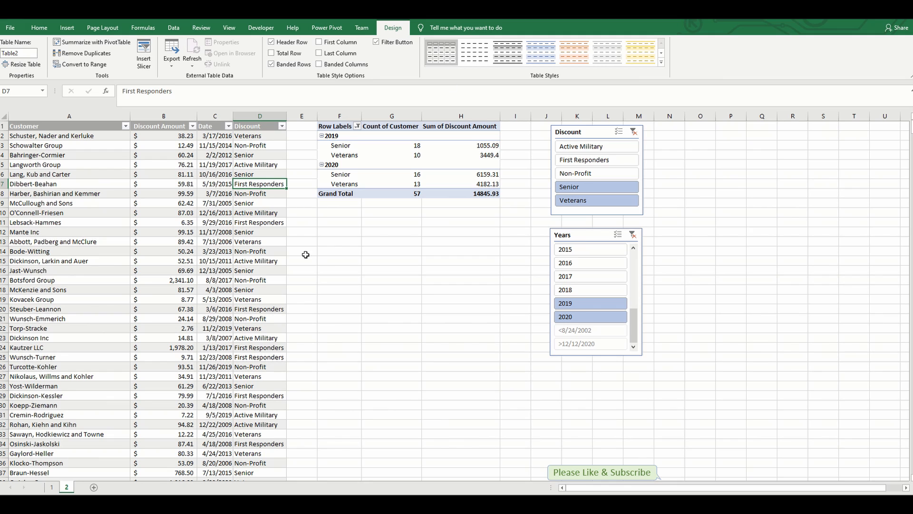
{"action": "left_click", "coordinate": [193, 320]}
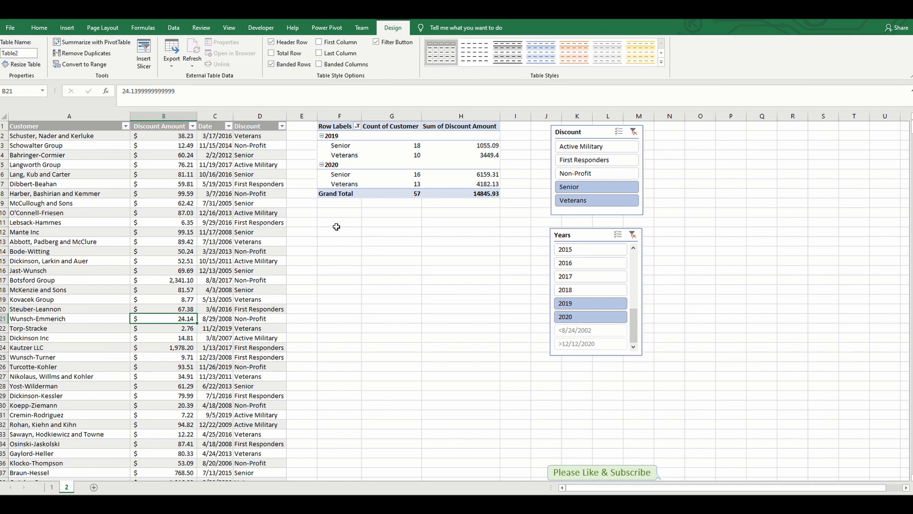
Step: Hide the gridlines on sheet 2
{"action": "left_click_drag", "start_coordinate": [338, 224], "coordinate": [508, 426]}
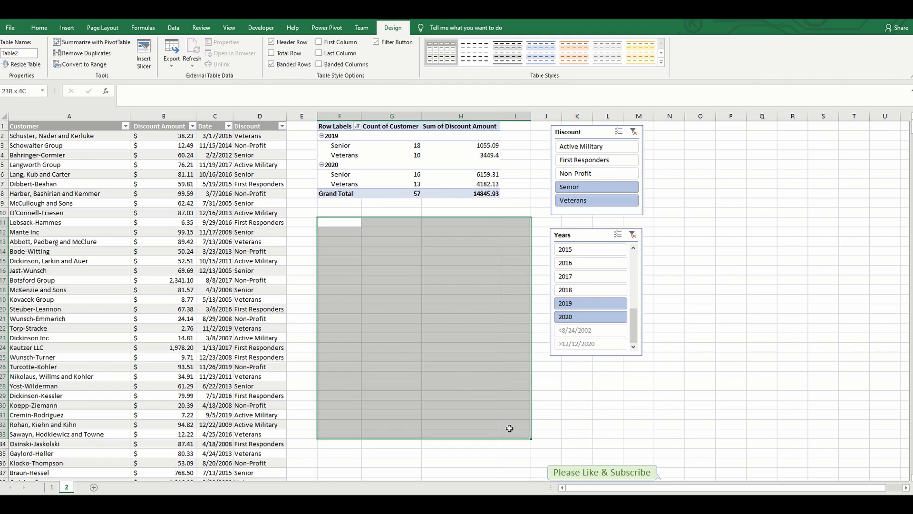
{"action": "left_click", "coordinate": [400, 308]}
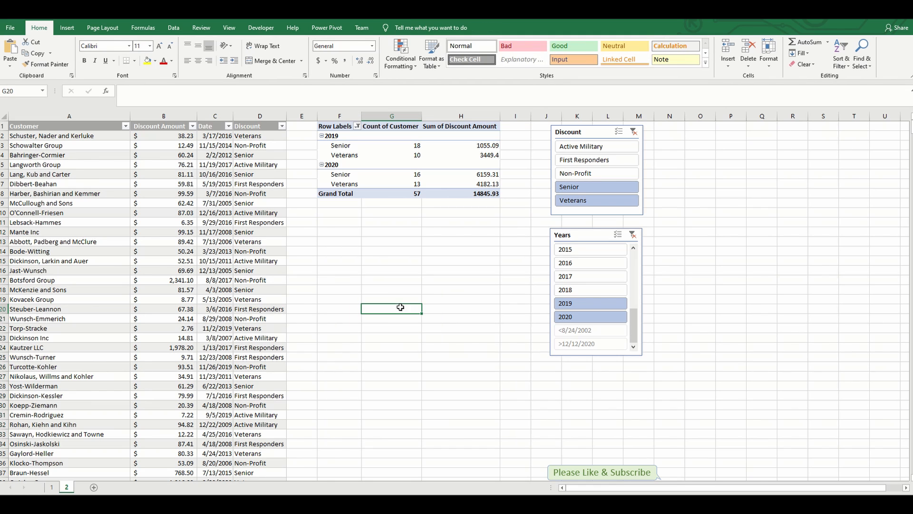
{"action": "left_click", "coordinate": [230, 30]}
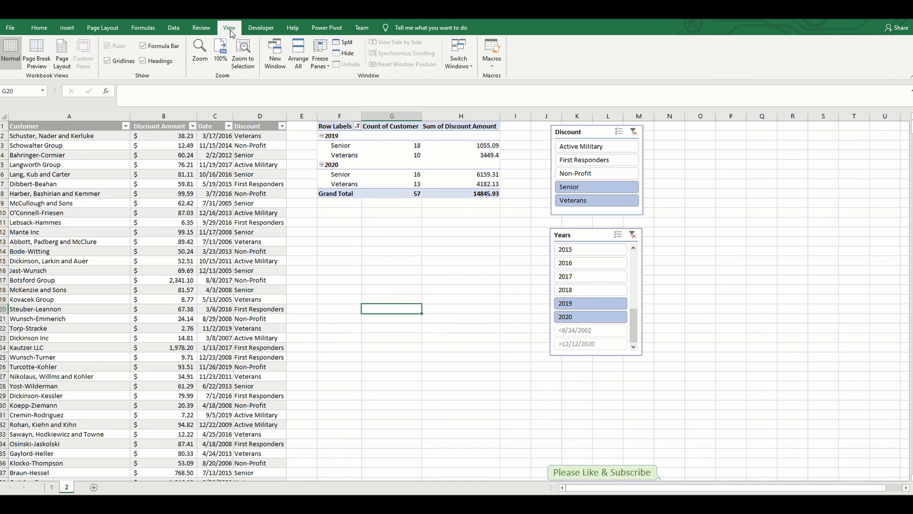
{"action": "left_click", "coordinate": [122, 64]}
Step: Turn off the PivotTable's expand/collapse buttons and hide its field list
{"action": "left_click", "coordinate": [340, 164]}
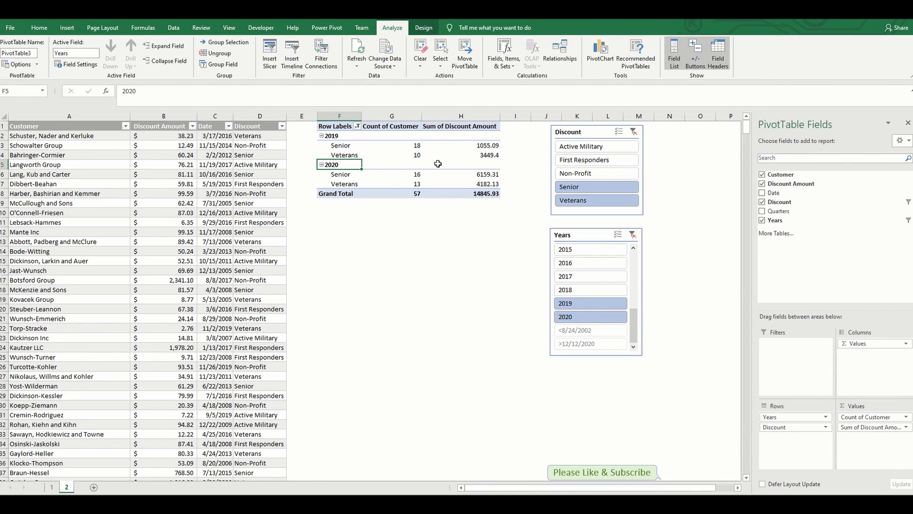
{"action": "left_click", "coordinate": [703, 53]}
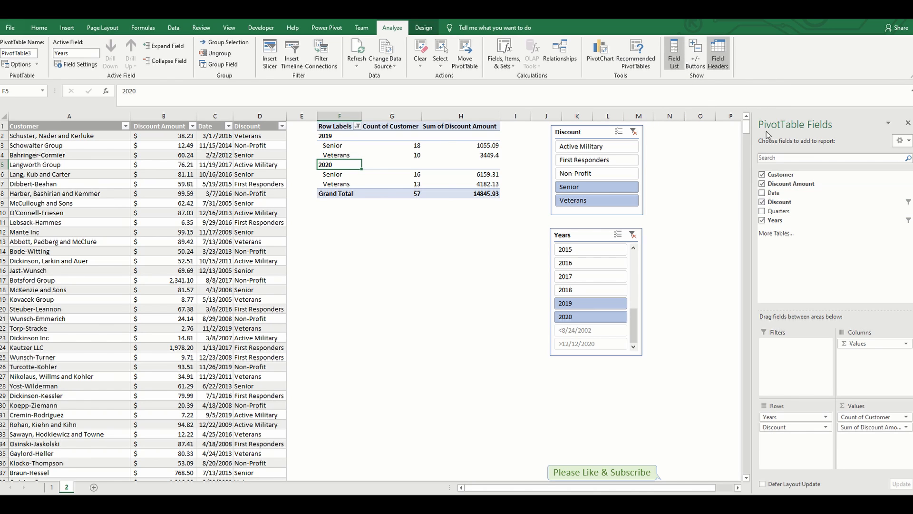
{"action": "left_click", "coordinate": [679, 56]}
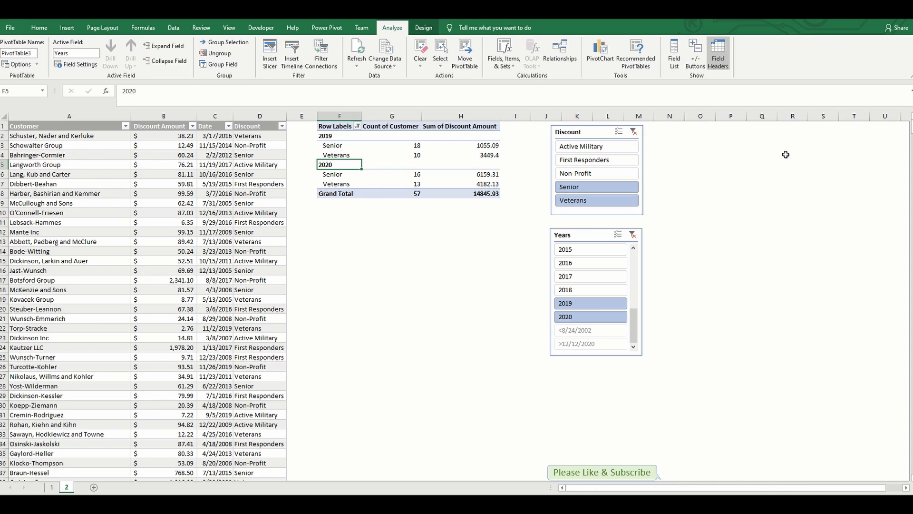
Step: Apply the gray PivotTable style from the second row of the Medium group to the PivotTable
{"action": "left_click", "coordinate": [371, 153]}
{"action": "left_click", "coordinate": [425, 28]}
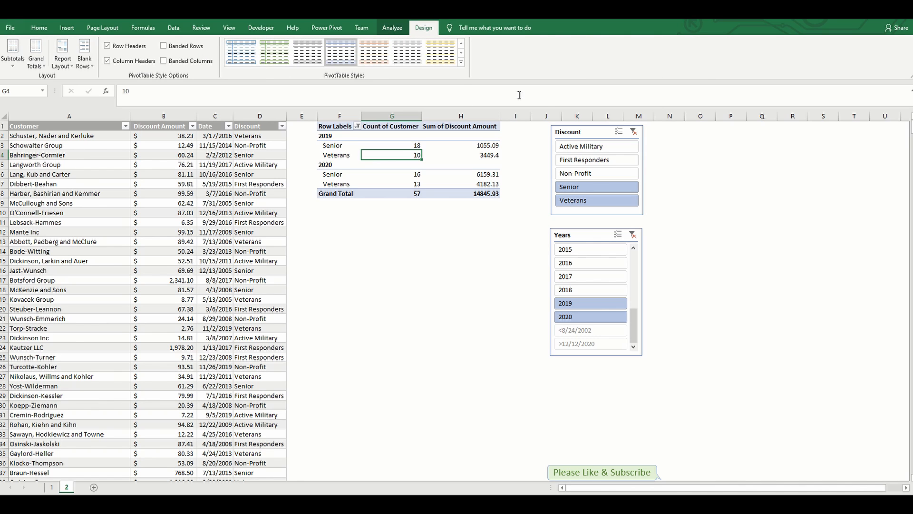
{"action": "left_click", "coordinate": [460, 61]}
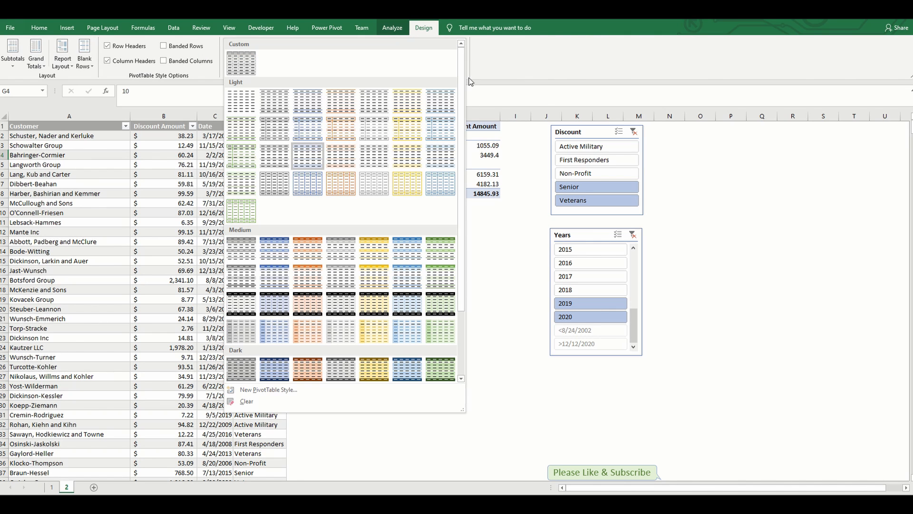
{"action": "left_click", "coordinate": [341, 276]}
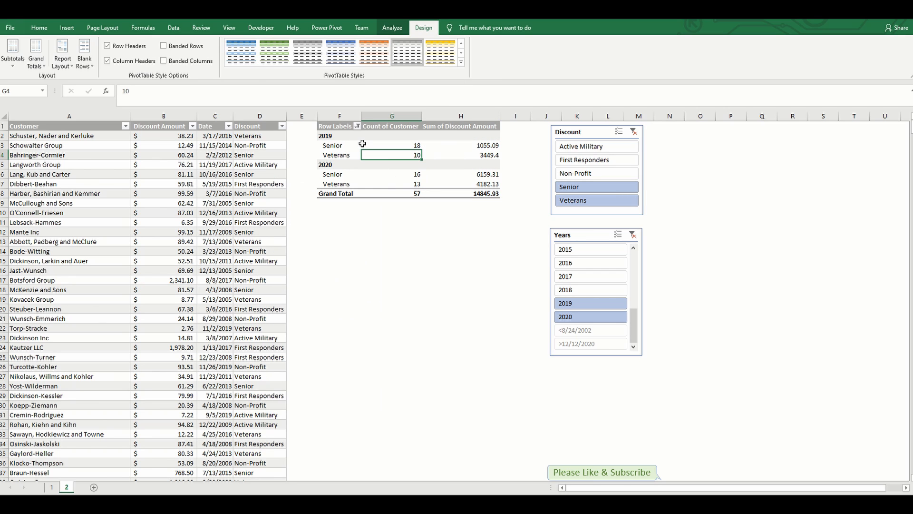
Step: Apply the custom PivotTable style to the PivotTable and clear its other formatting
{"action": "left_click", "coordinate": [462, 62]}
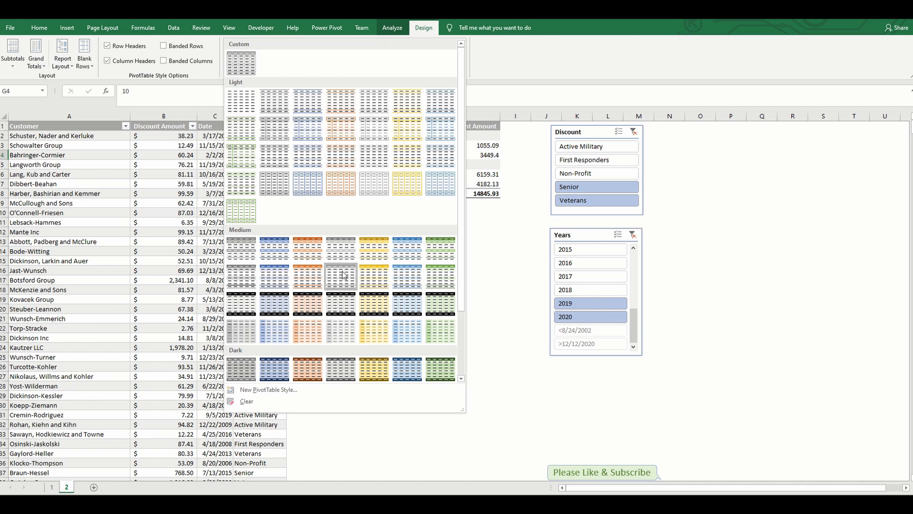
{"action": "right_click", "coordinate": [342, 275]}
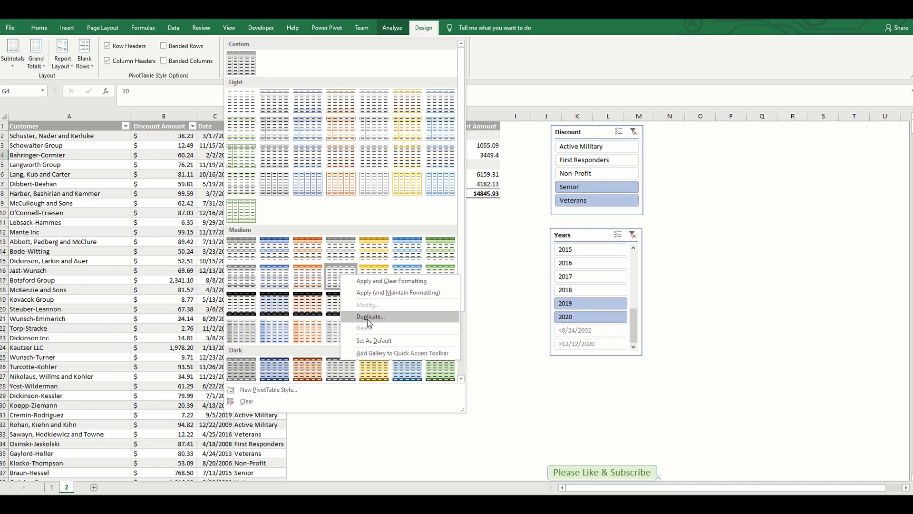
{"action": "left_click", "coordinate": [243, 62]}
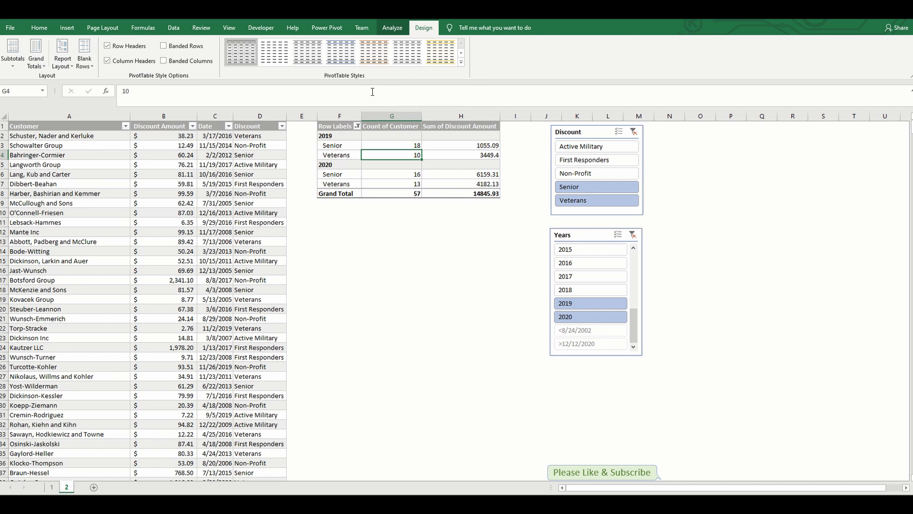
{"action": "left_click", "coordinate": [460, 64]}
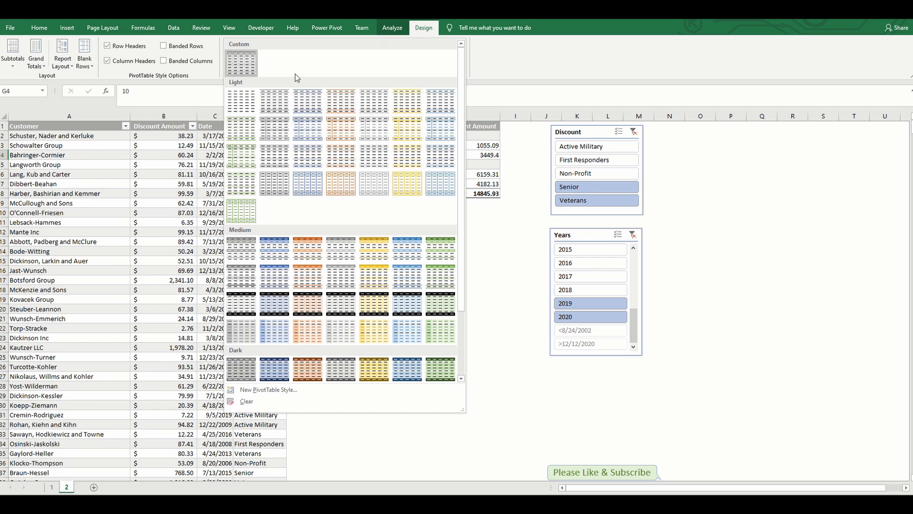
{"action": "right_click", "coordinate": [246, 70]}
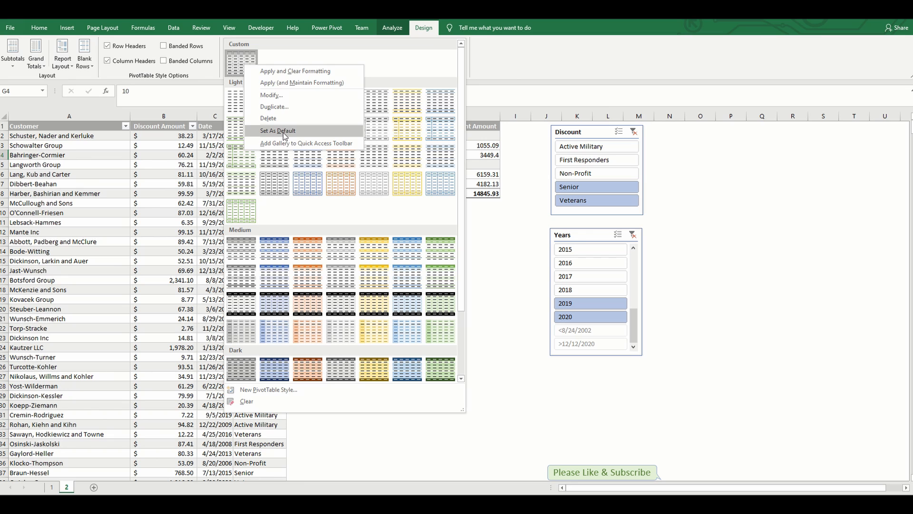
{"action": "left_click", "coordinate": [271, 70]}
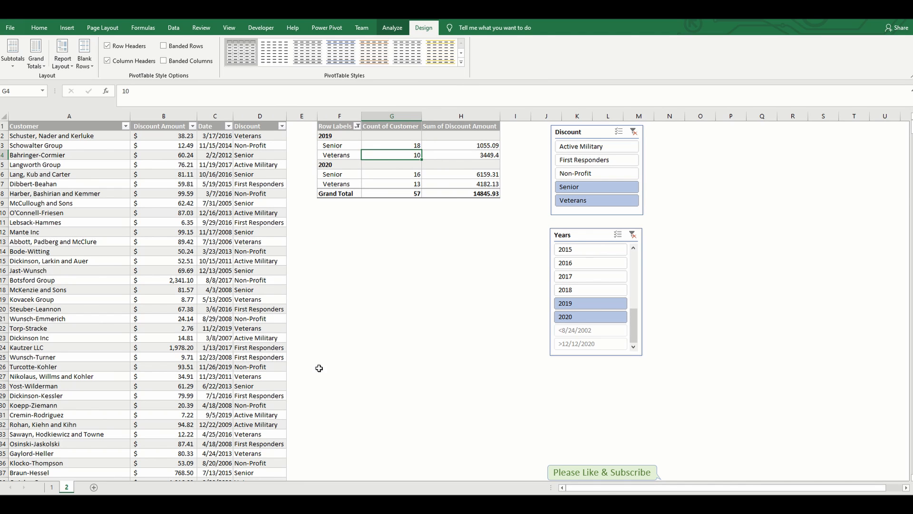
Step: Check the sample report's layout on sheet 1 and show the PivotTable on sheet 2 in tabular form
{"action": "left_click", "coordinate": [51, 488]}
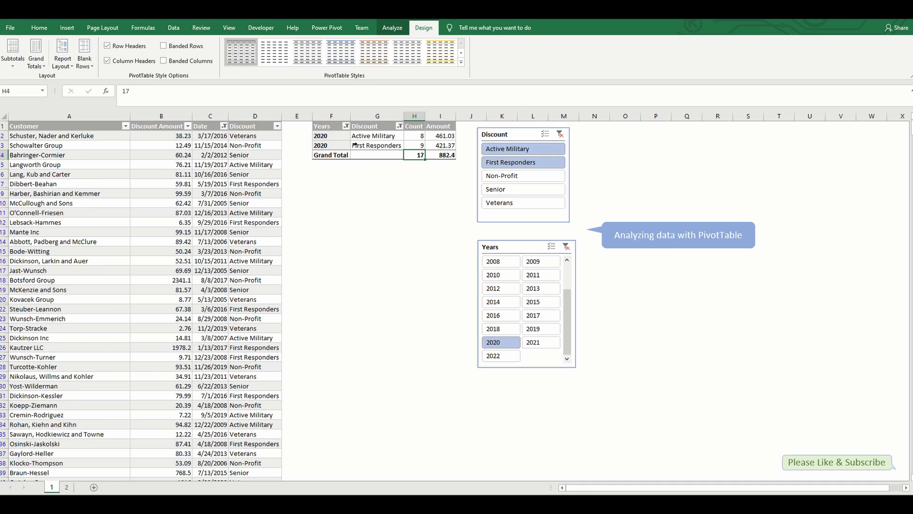
{"action": "left_click", "coordinate": [67, 488]}
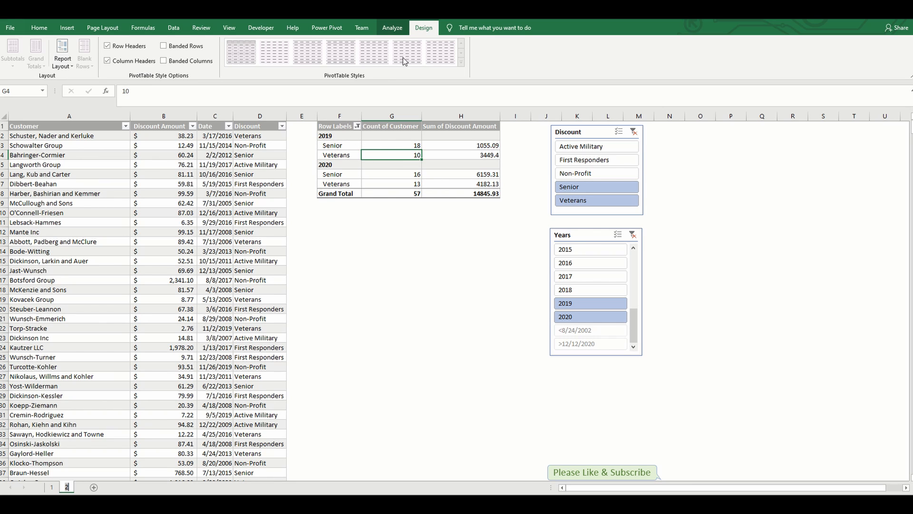
{"action": "left_click", "coordinate": [61, 66]}
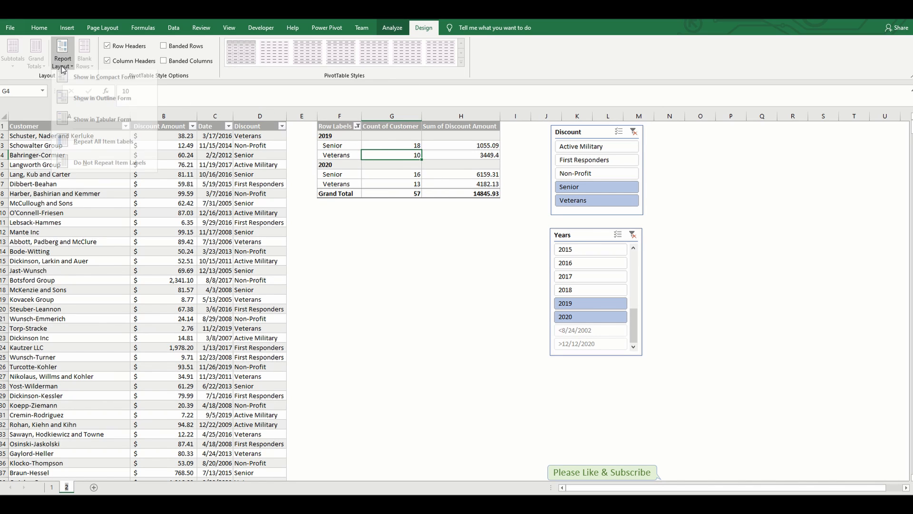
{"action": "left_click", "coordinate": [124, 126]}
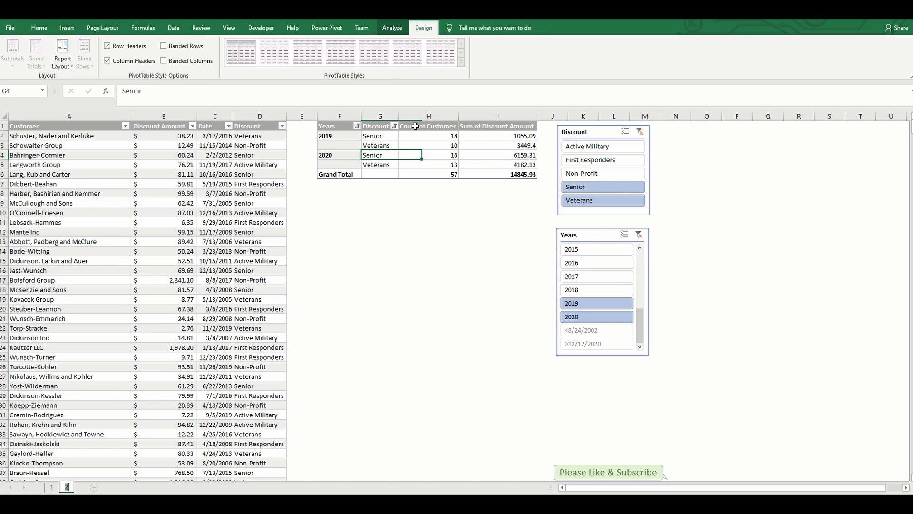
Step: Show the field list again and set the custom name of the Count of Customer value field to Count
{"action": "left_click", "coordinate": [441, 128]}
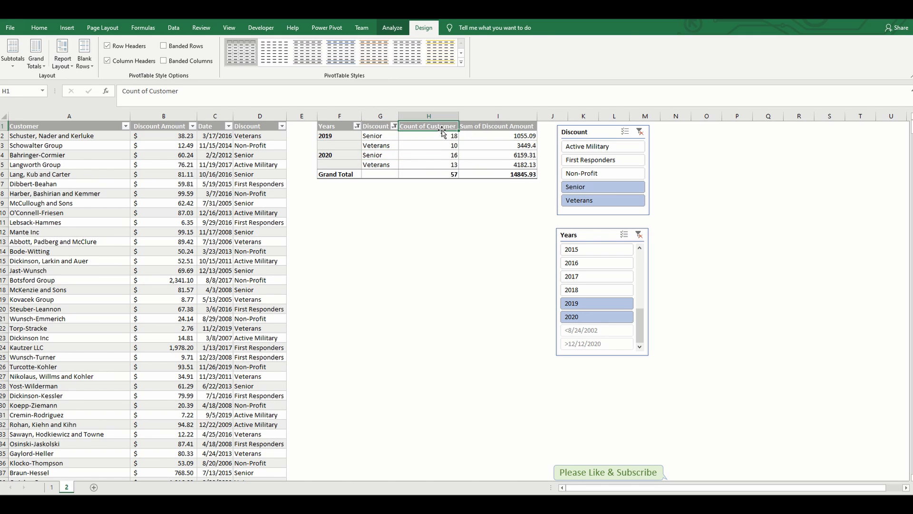
{"action": "left_click", "coordinate": [402, 30]}
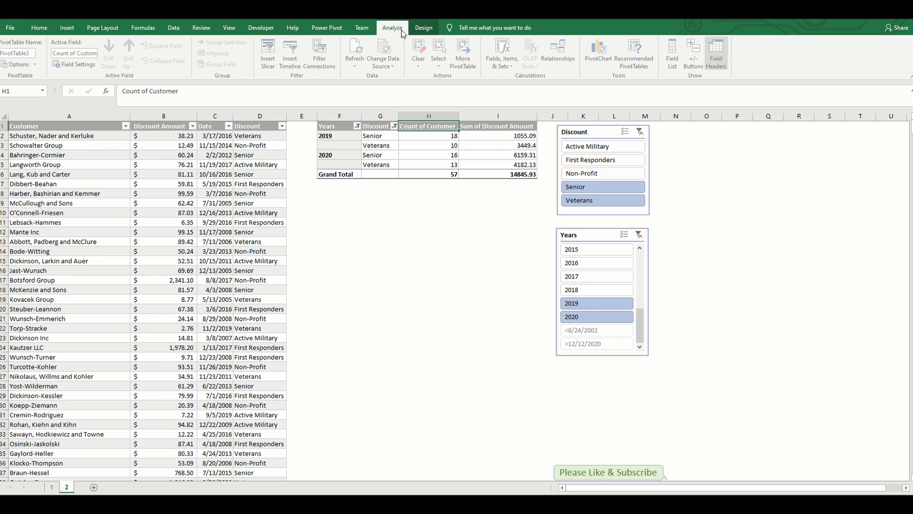
{"action": "left_click", "coordinate": [674, 53]}
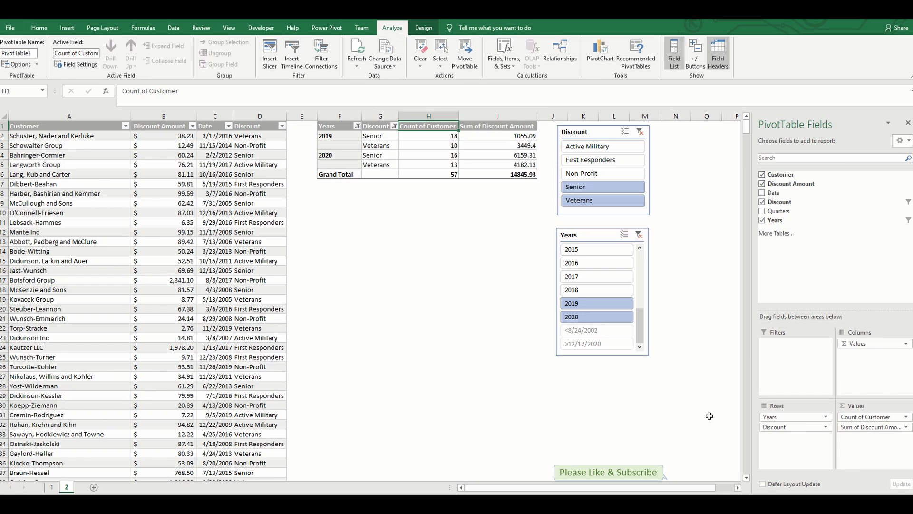
{"action": "left_click", "coordinate": [854, 417]}
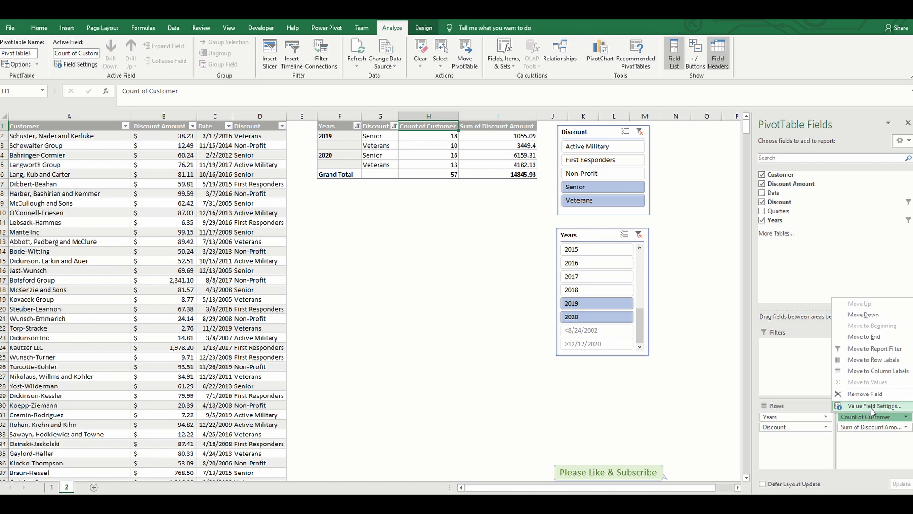
{"action": "left_click", "coordinate": [873, 406]}
{"action": "left_click_drag", "start_coordinate": [149, 216], "coordinate": [416, 255]}
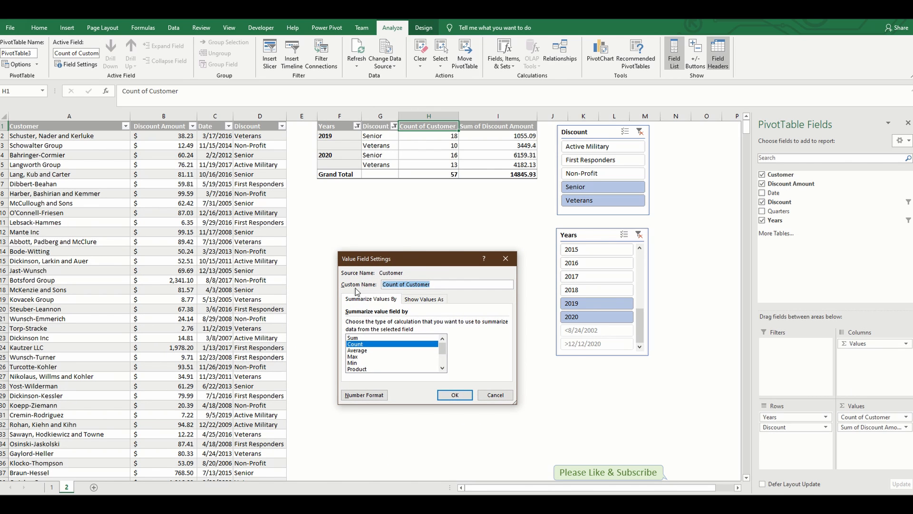
{"action": "left_click", "coordinate": [434, 283]}
{"action": "left_click_drag", "start_coordinate": [434, 284], "coordinate": [401, 284]}
{"action": "key", "text": "BackSpace"}
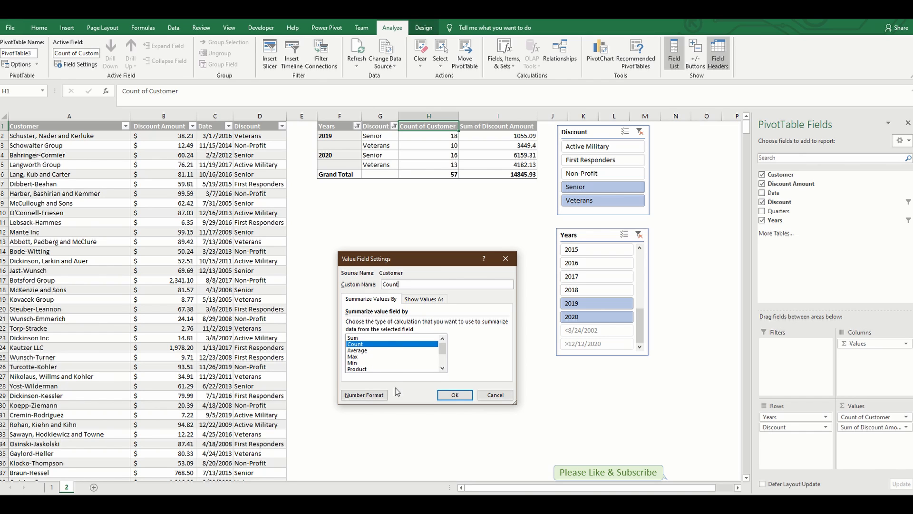
Step: Format the Count value field as Number with the 1000 separator and zero decimal places, and apply the field settings
{"action": "left_click", "coordinate": [380, 400]}
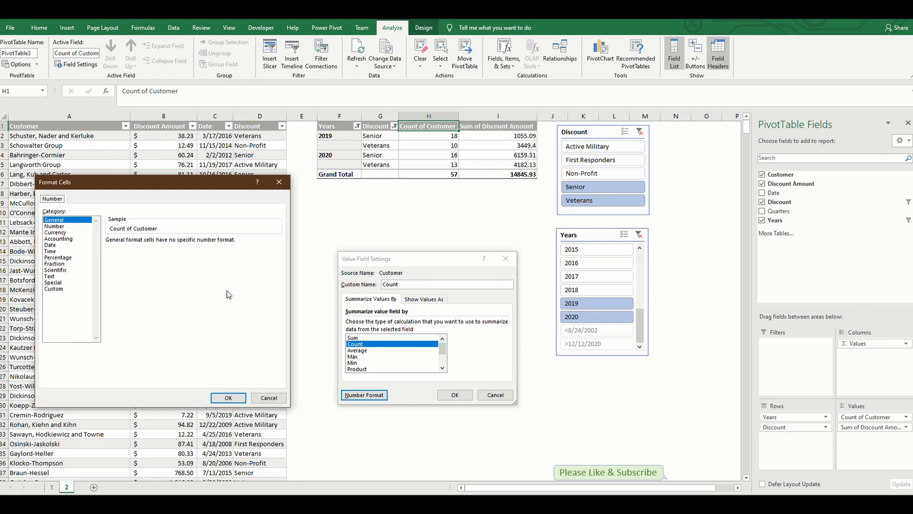
{"action": "left_click", "coordinate": [62, 226]}
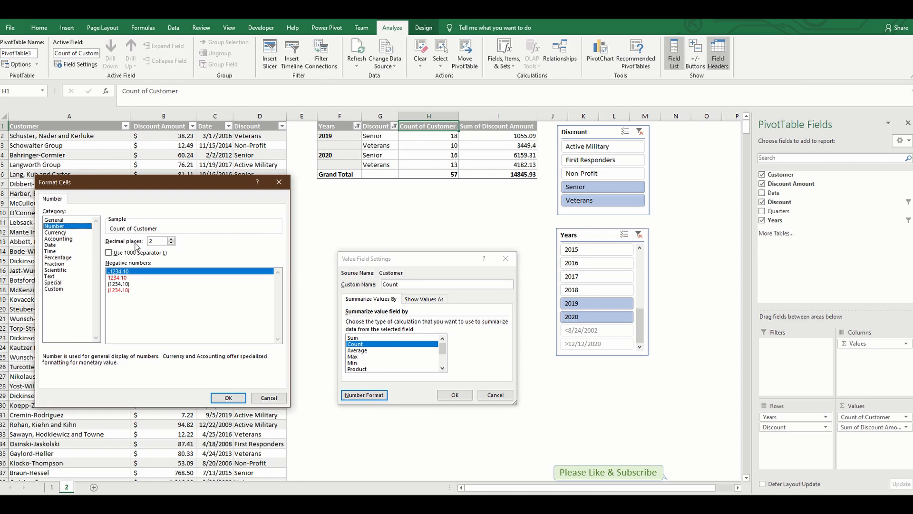
{"action": "left_click", "coordinate": [113, 253]}
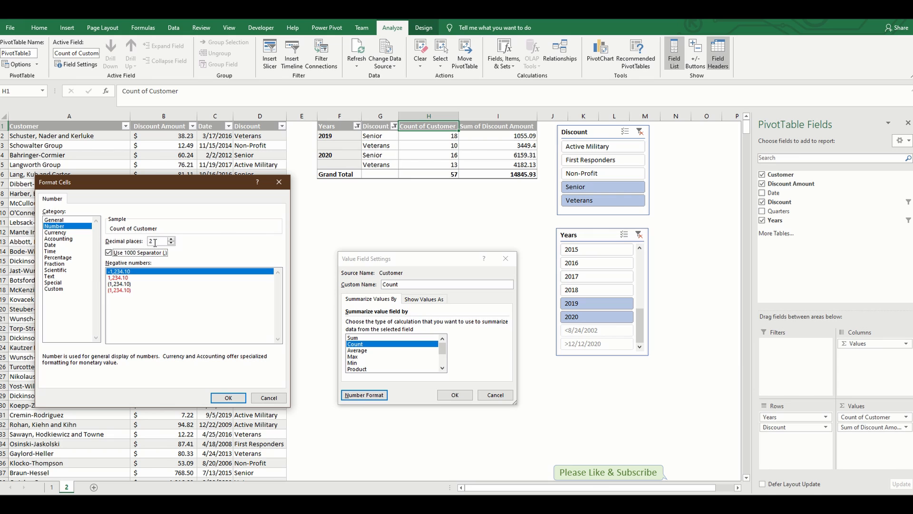
{"action": "left_click", "coordinate": [171, 244]}
{"action": "left_click", "coordinate": [223, 399]}
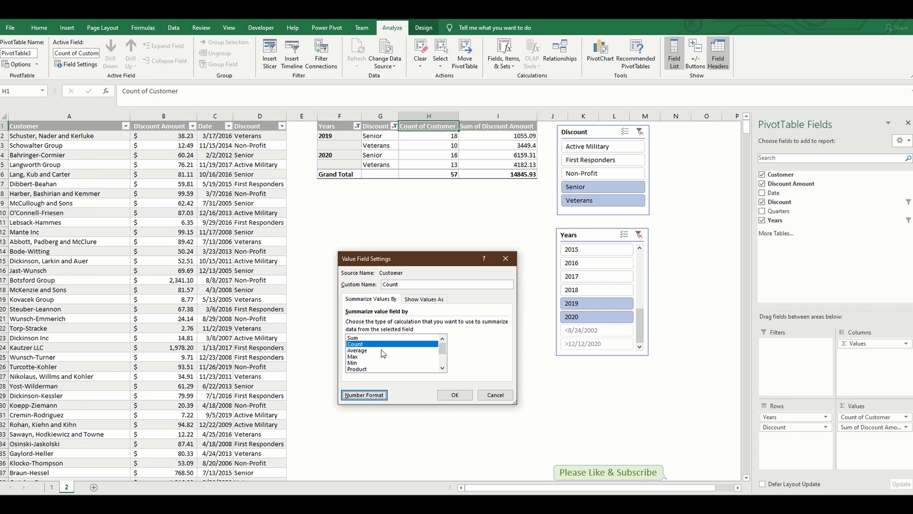
{"action": "left_click", "coordinate": [442, 395]}
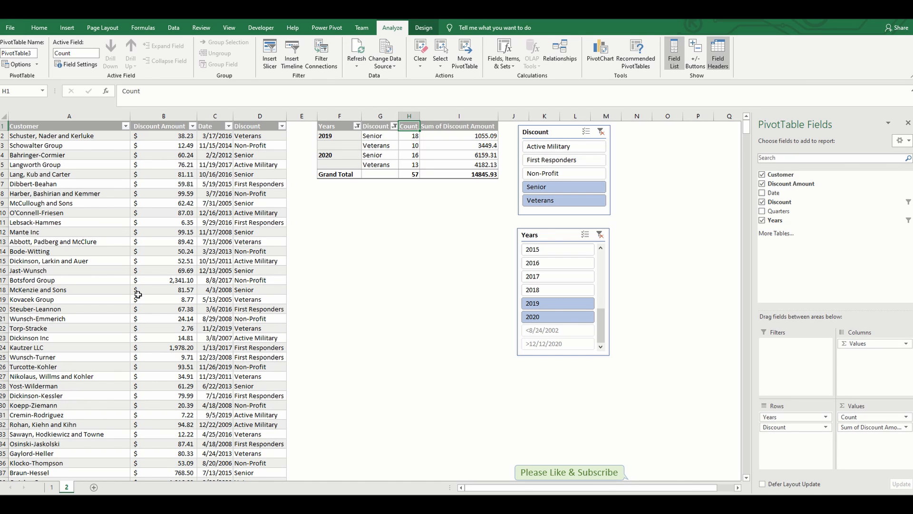
Step: Set the Sum of Discount Amount value field's custom name to Amount and its number format to Accounting with the $ symbol and two decimals
{"action": "left_click", "coordinate": [861, 427]}
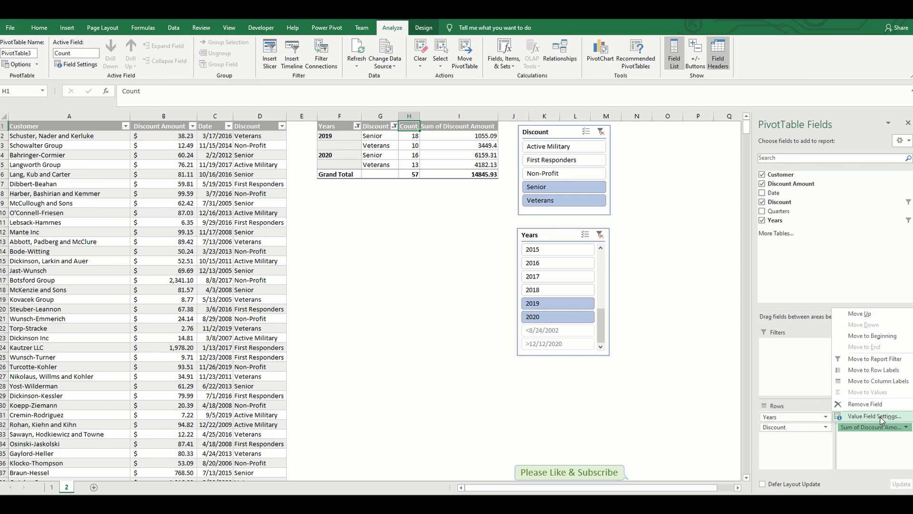
{"action": "left_click", "coordinate": [875, 416]}
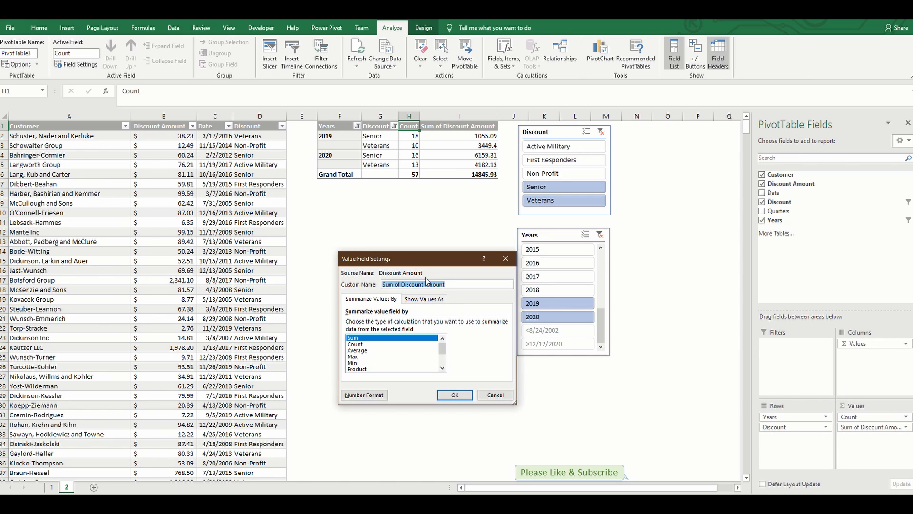
{"action": "left_click_drag", "start_coordinate": [425, 285], "coordinate": [365, 281]}
{"action": "key", "text": "BackSpace"}
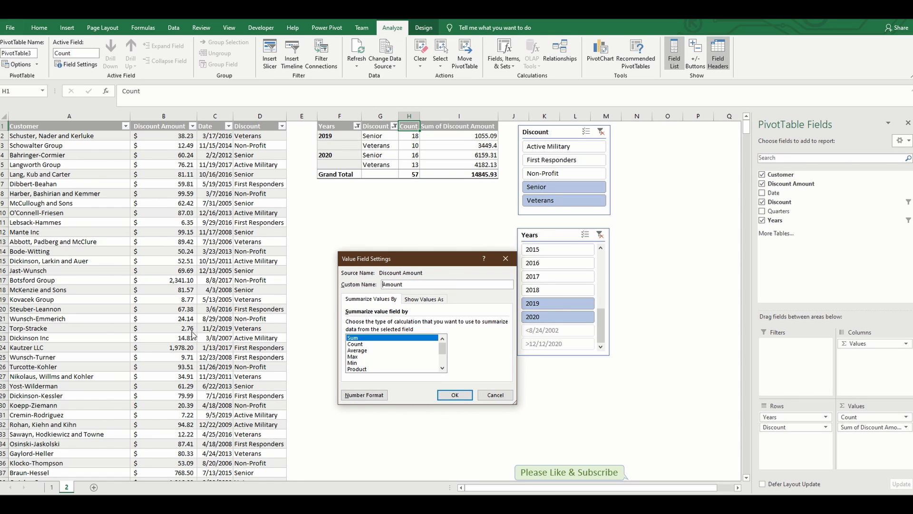
{"action": "left_click", "coordinate": [364, 396]}
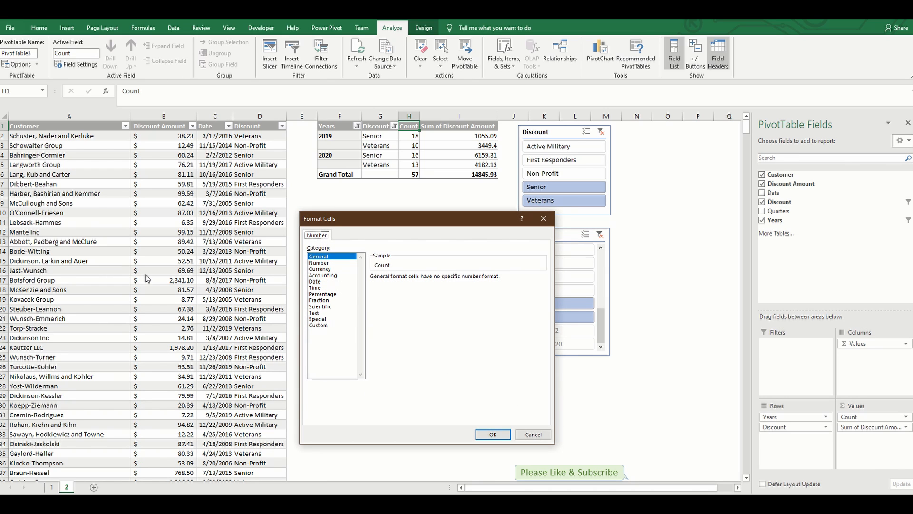
{"action": "left_click", "coordinate": [322, 276]}
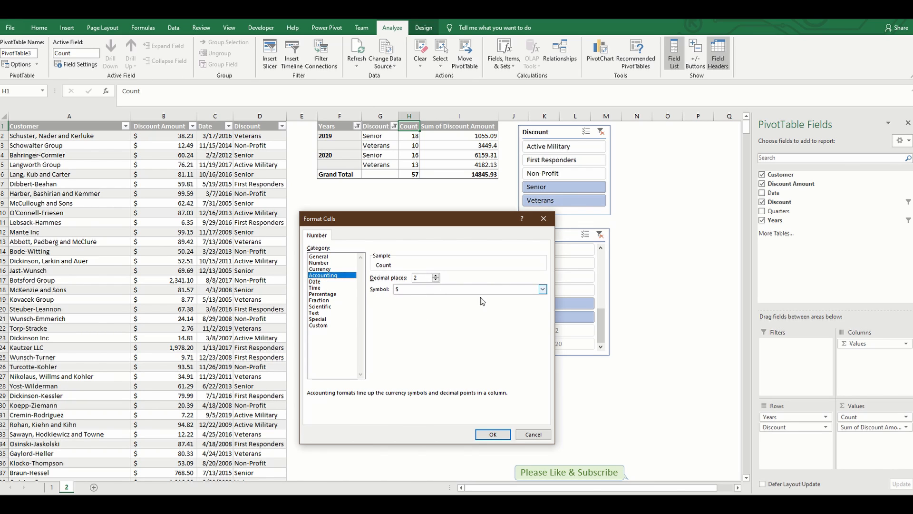
{"action": "left_click", "coordinate": [492, 434]}
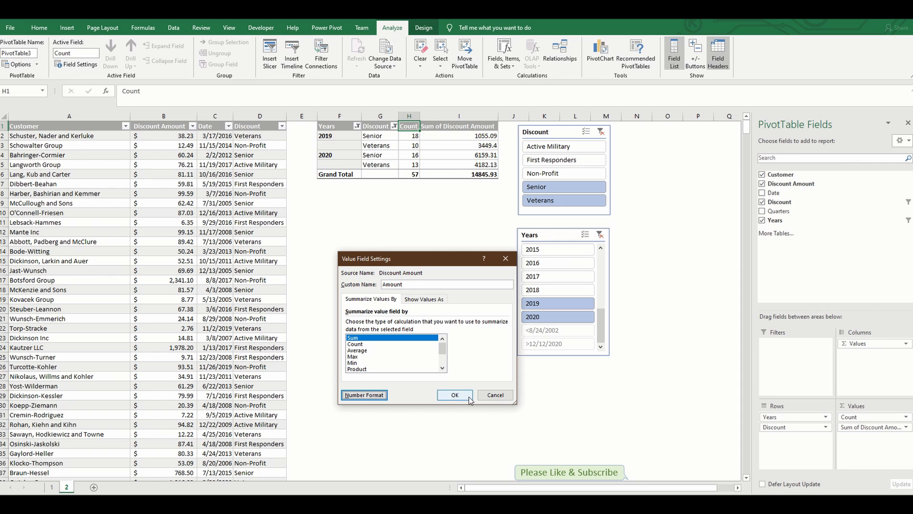
{"action": "left_click", "coordinate": [469, 398]}
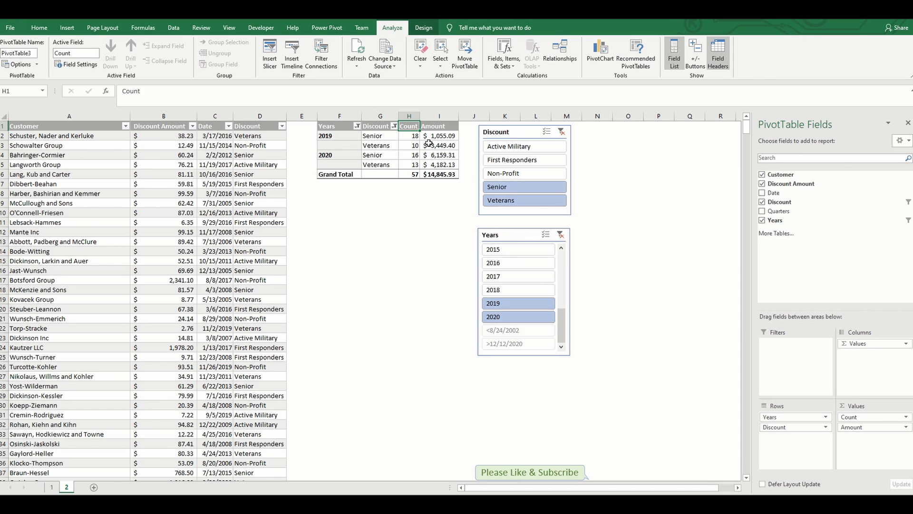